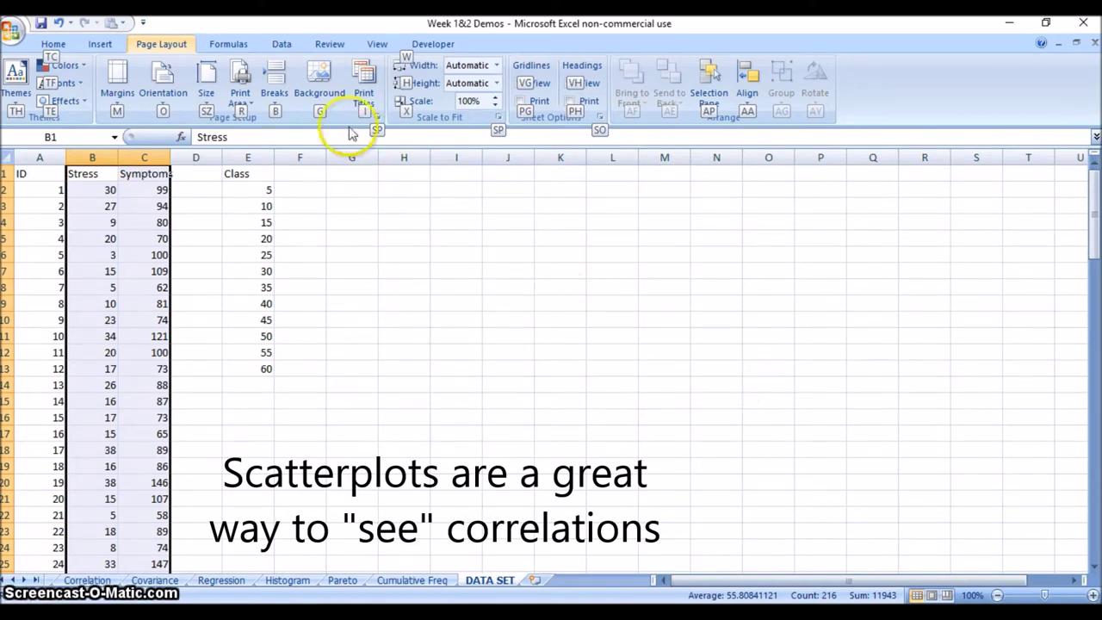
Run a Regression with Y range $C$1:$C$108, X range $B$1:$B$108, labels, 95% confidence and line fit plots, output to a new worksheet
{"action": "left_click", "coordinate": [280, 45]}
{"action": "left_click", "coordinate": [964, 70]}
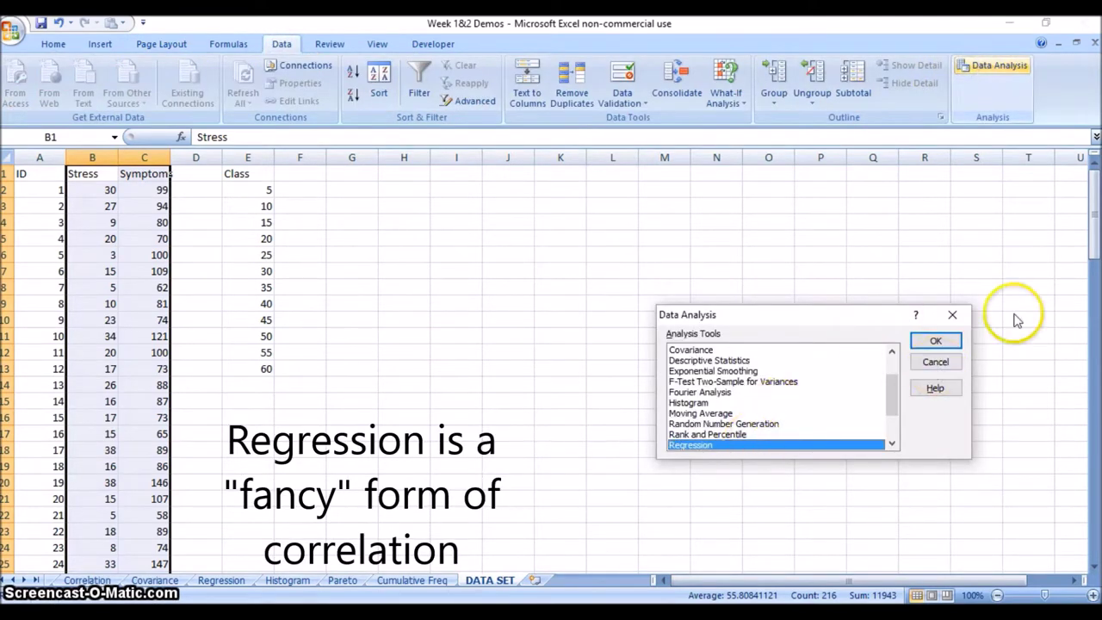
{"action": "left_click", "coordinate": [938, 341]}
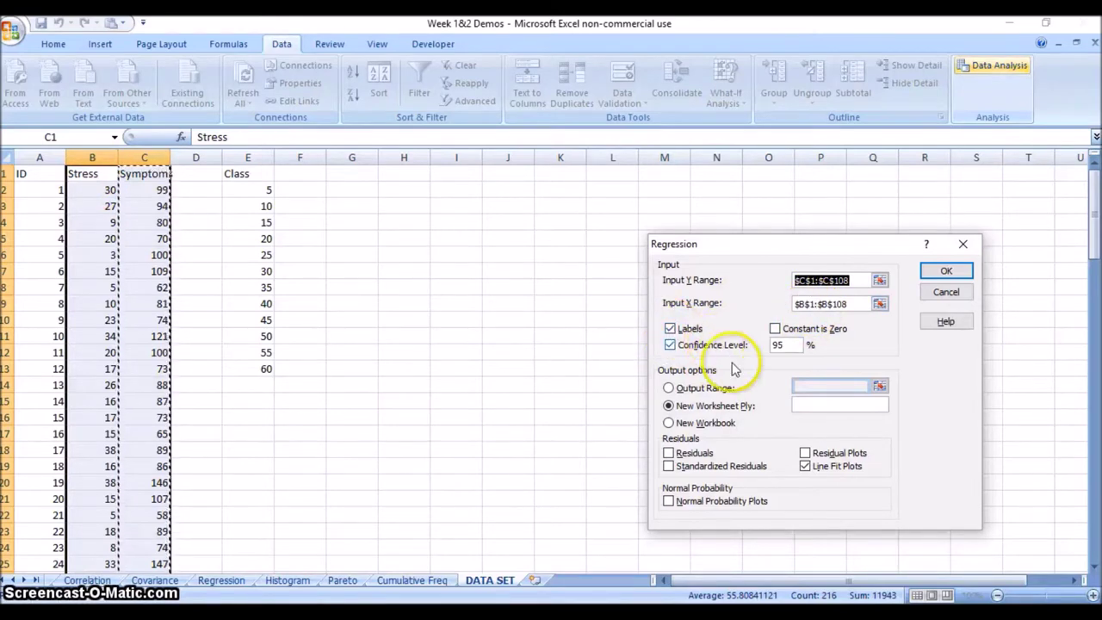
{"action": "left_click", "coordinate": [808, 467]}
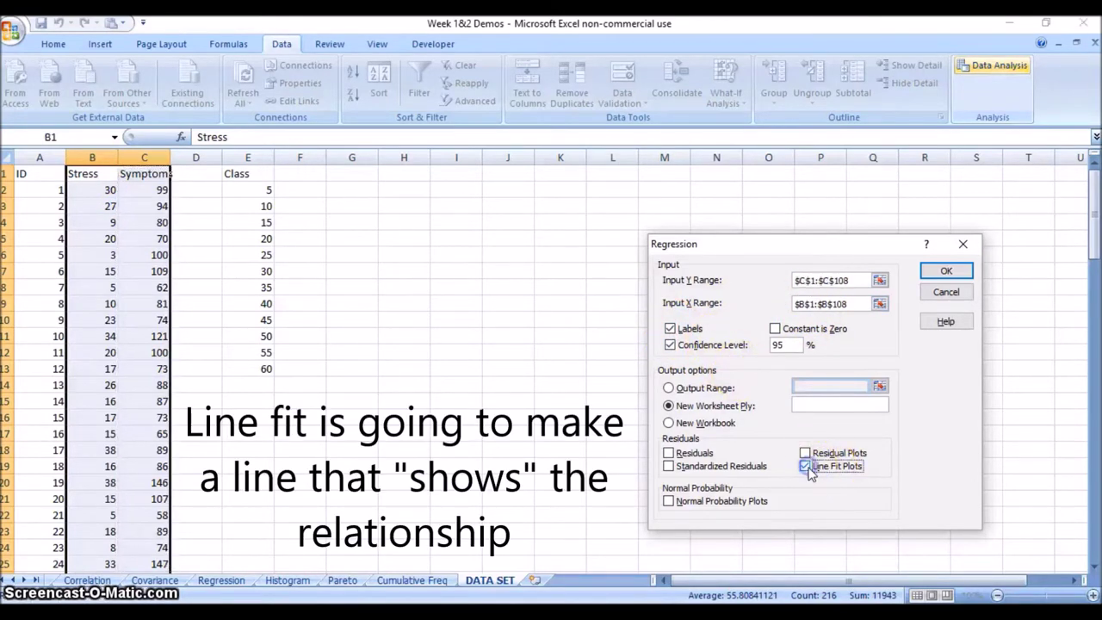
{"action": "left_click", "coordinate": [852, 462]}
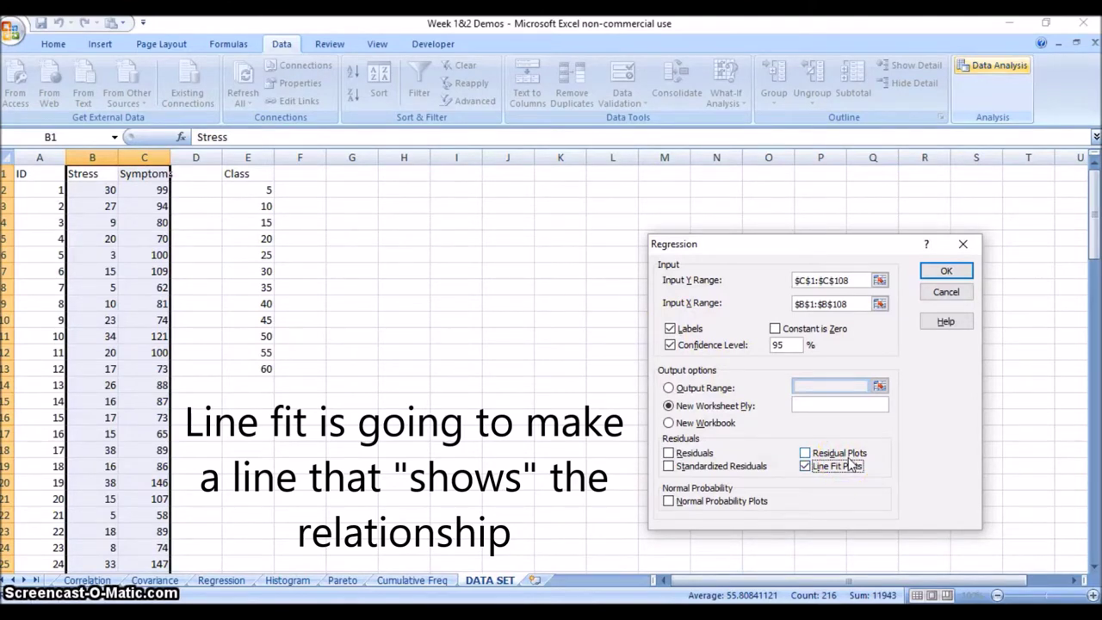
{"action": "left_click", "coordinate": [687, 408]}
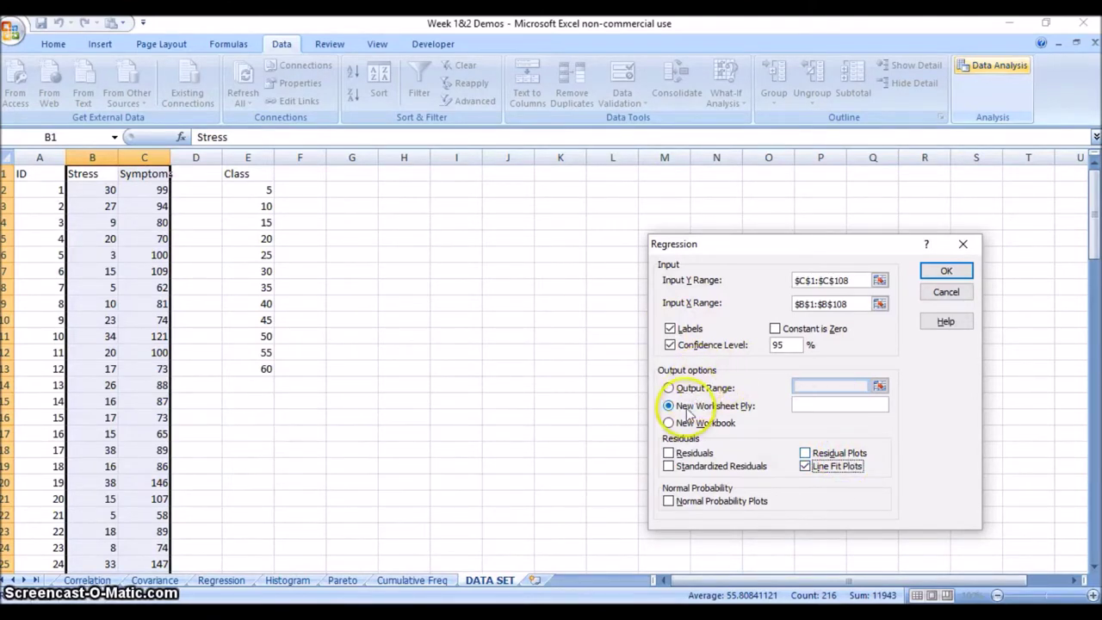
{"action": "left_click", "coordinate": [945, 271]}
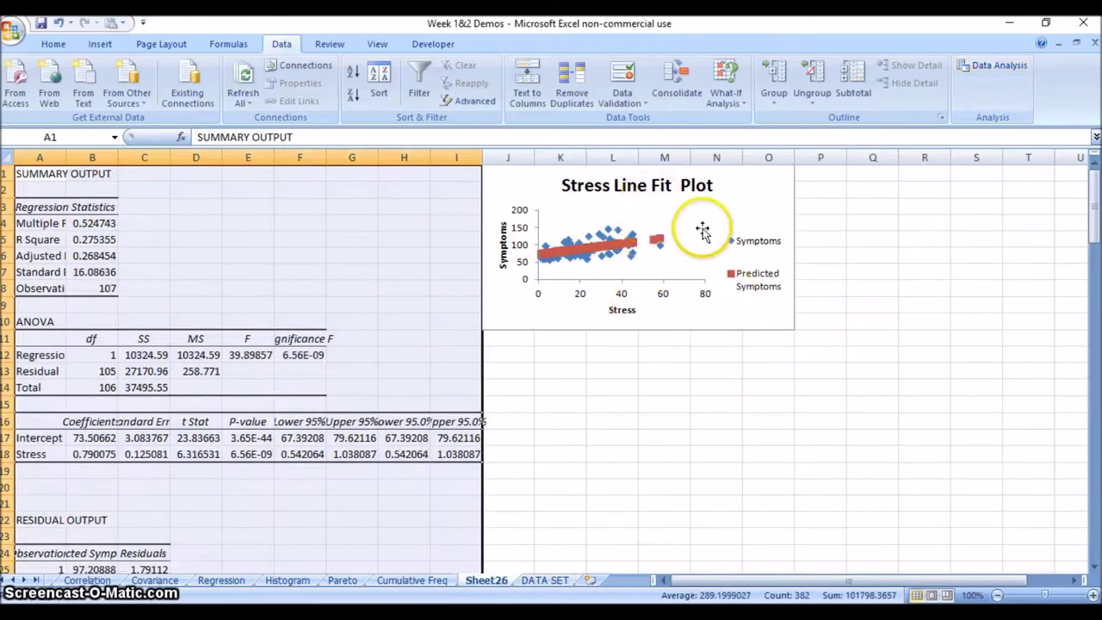
Enlarge the Stress Line Fit Plot and set the Predicted Symptoms series' marker type to None
{"action": "left_click", "coordinate": [727, 291]}
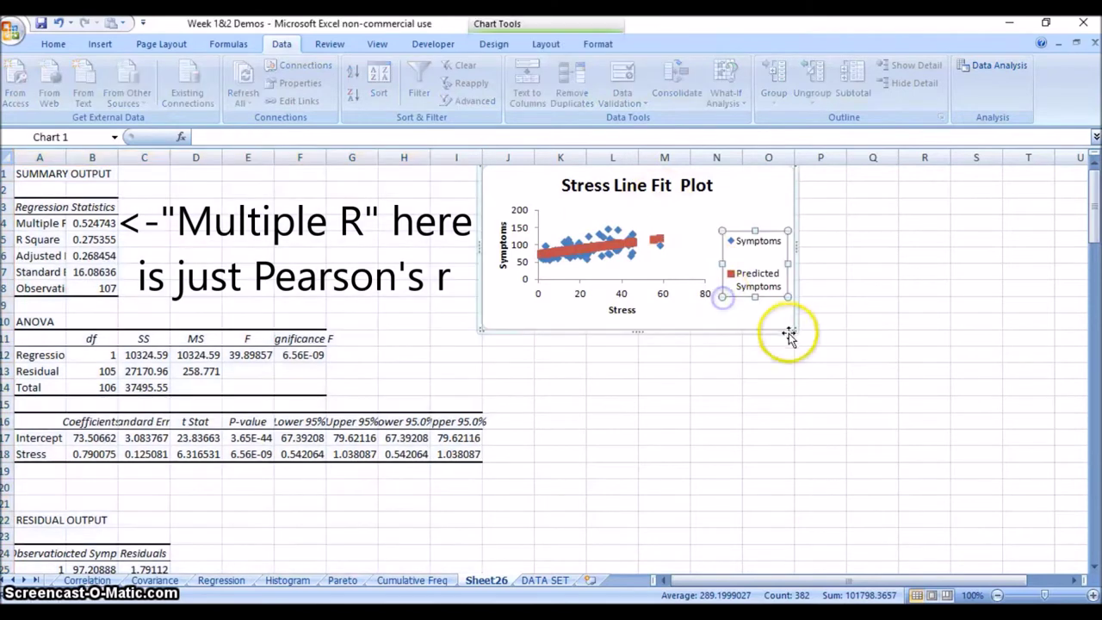
{"action": "left_click_drag", "start_coordinate": [792, 329], "coordinate": [908, 470]}
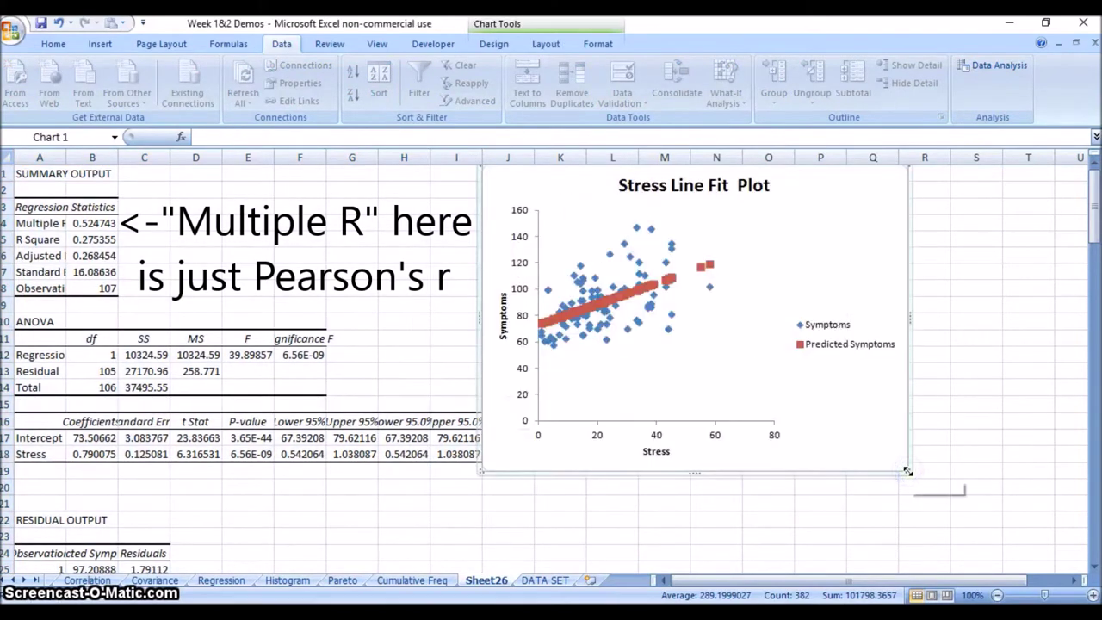
{"action": "left_click", "coordinate": [670, 281]}
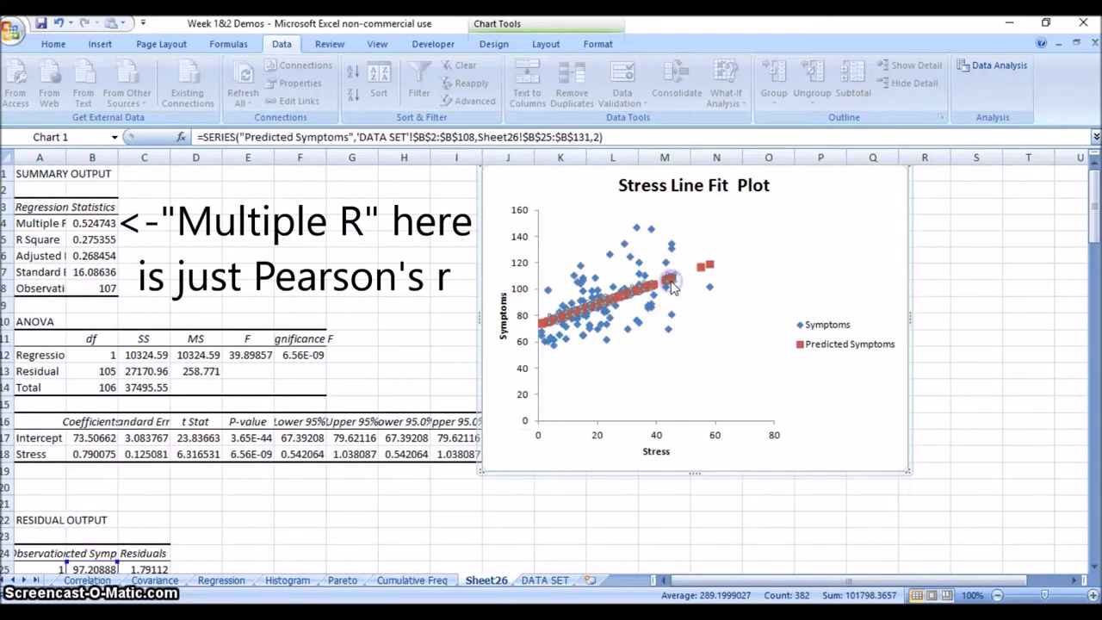
{"action": "right_click", "coordinate": [671, 282]}
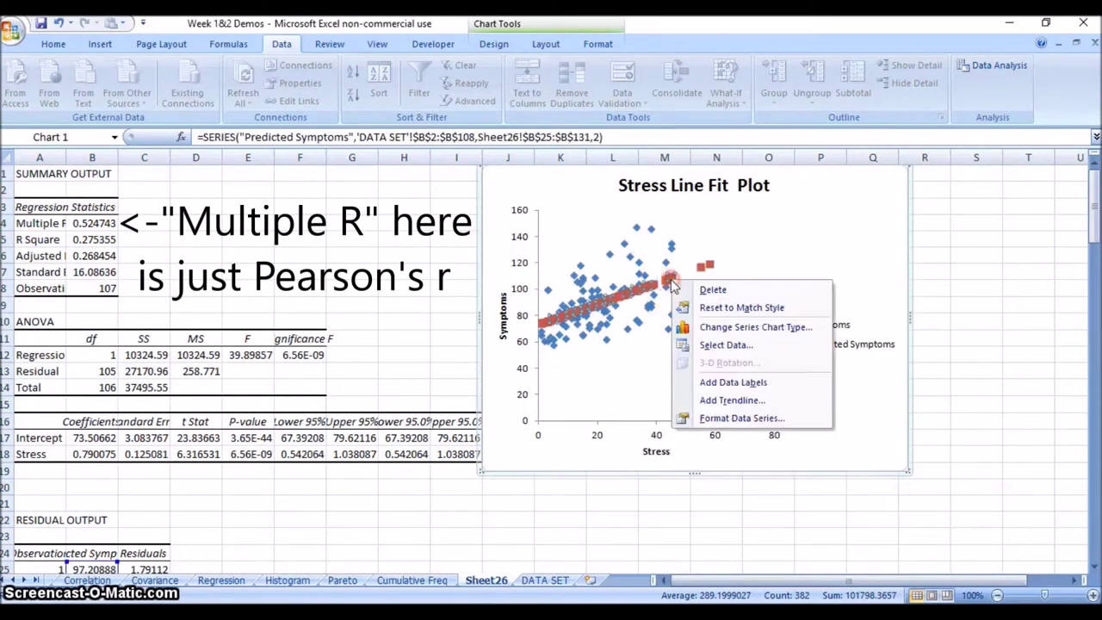
{"action": "left_click", "coordinate": [736, 419]}
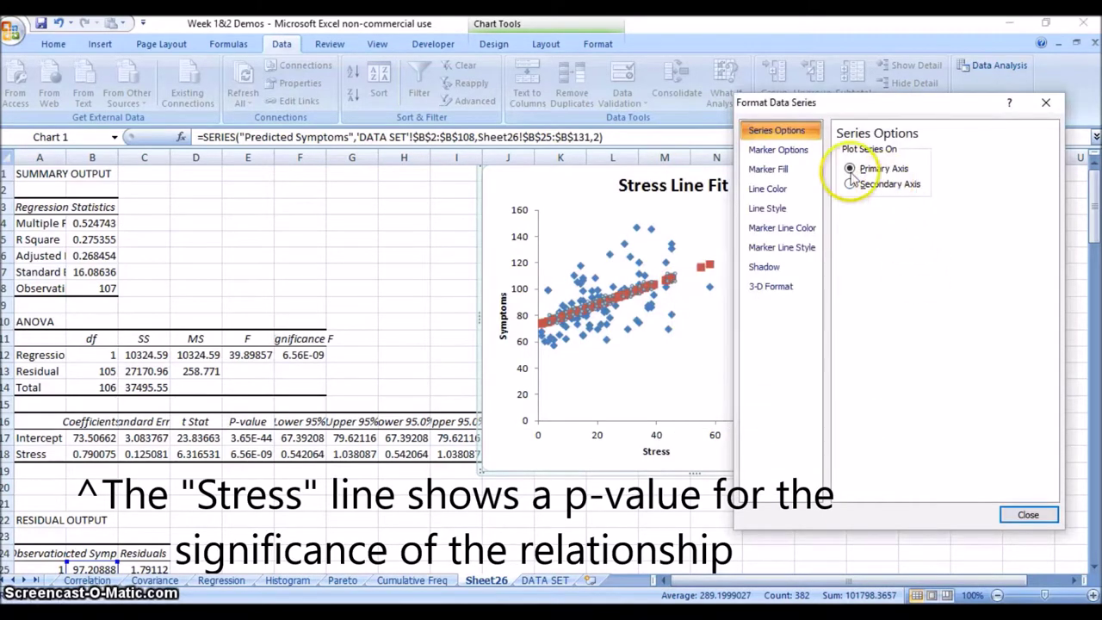
{"action": "left_click", "coordinate": [778, 149]}
{"action": "left_click", "coordinate": [850, 185]}
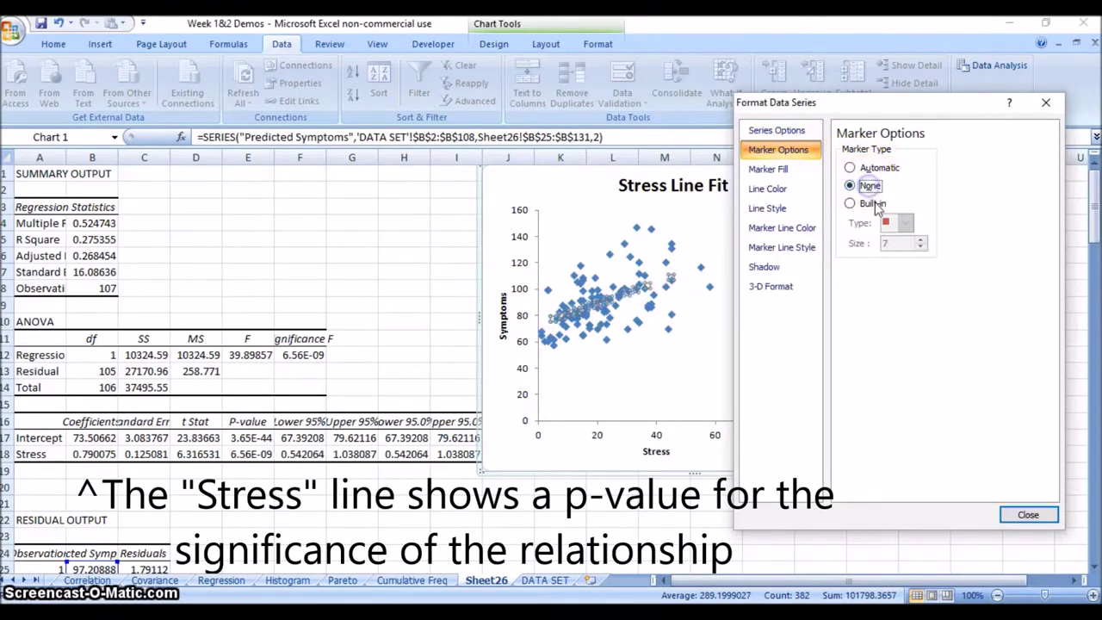
{"action": "left_click", "coordinate": [1040, 519]}
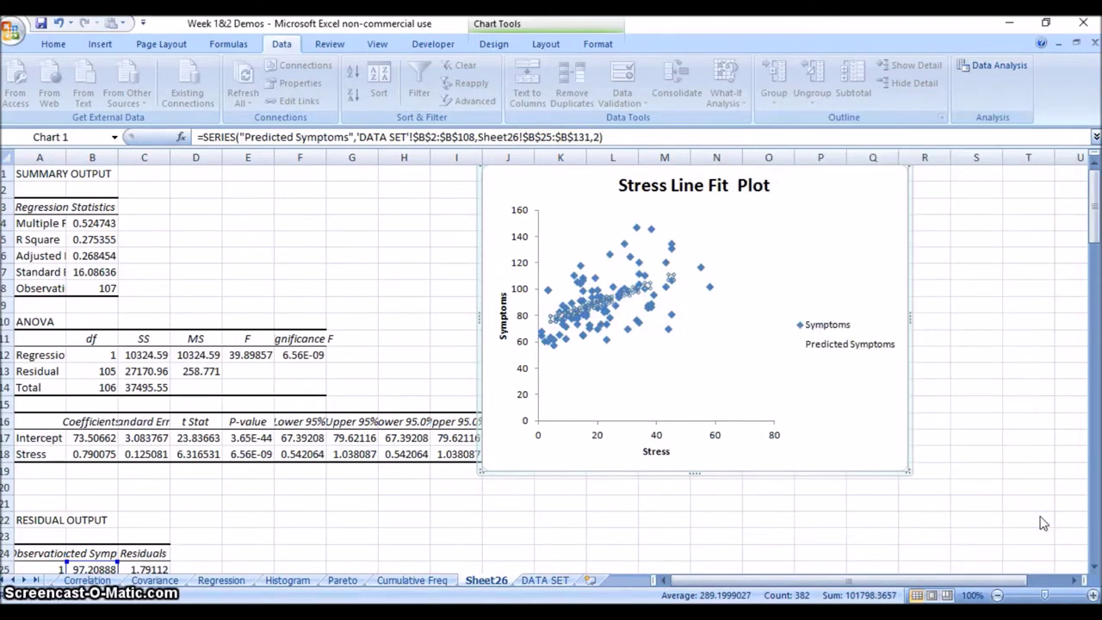
Add a linear trendline to the Predicted Symptoms series and thicken its line
{"action": "right_click", "coordinate": [647, 289]}
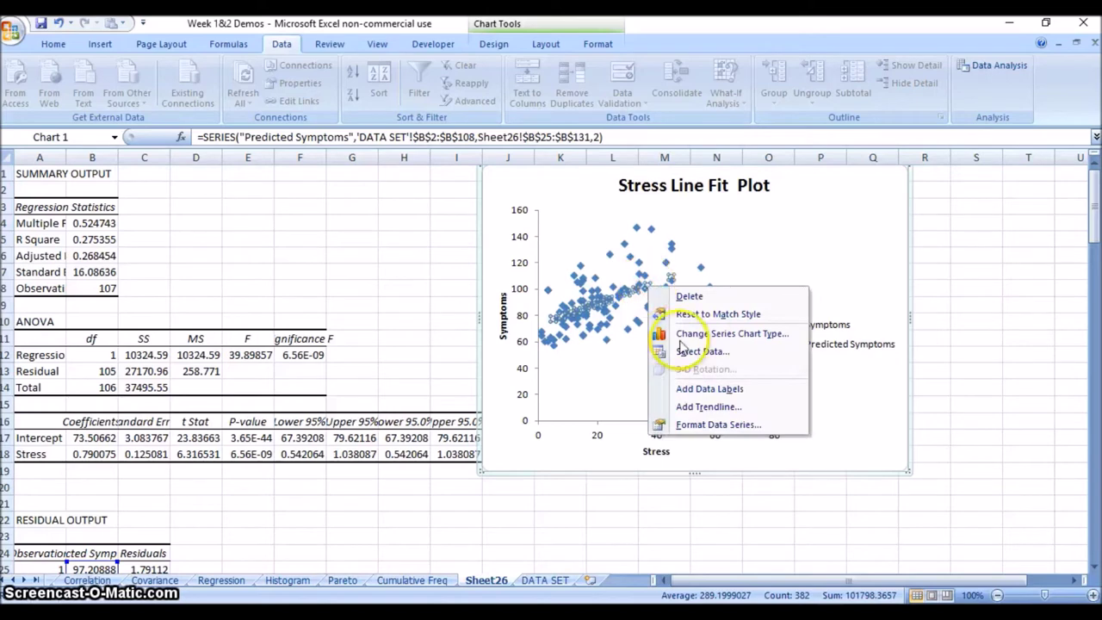
{"action": "left_click", "coordinate": [707, 406]}
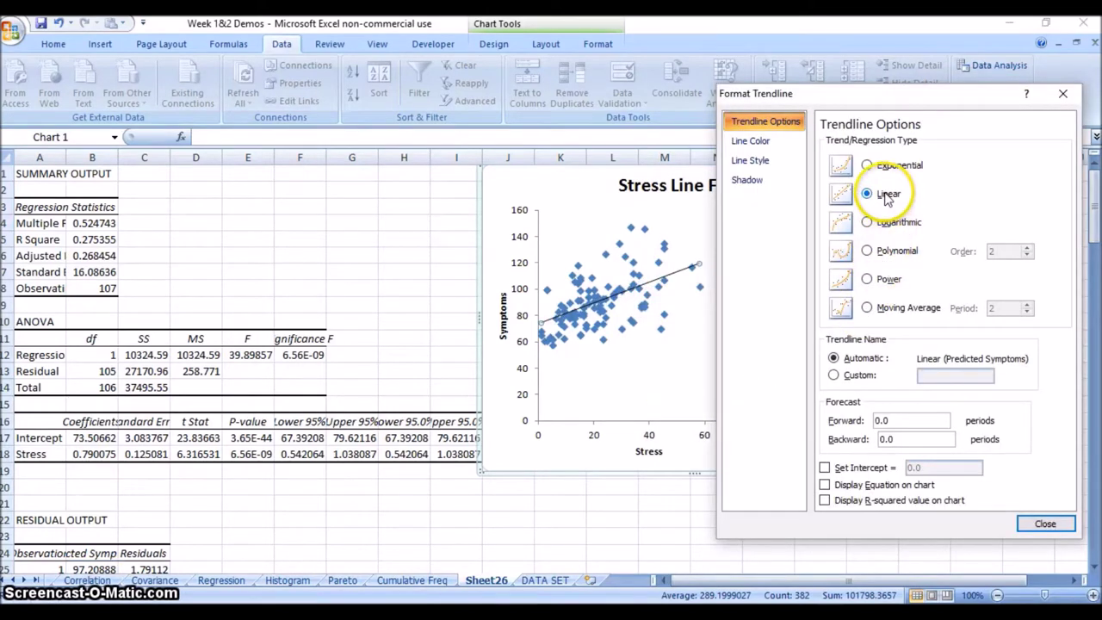
{"action": "left_click", "coordinate": [753, 160]}
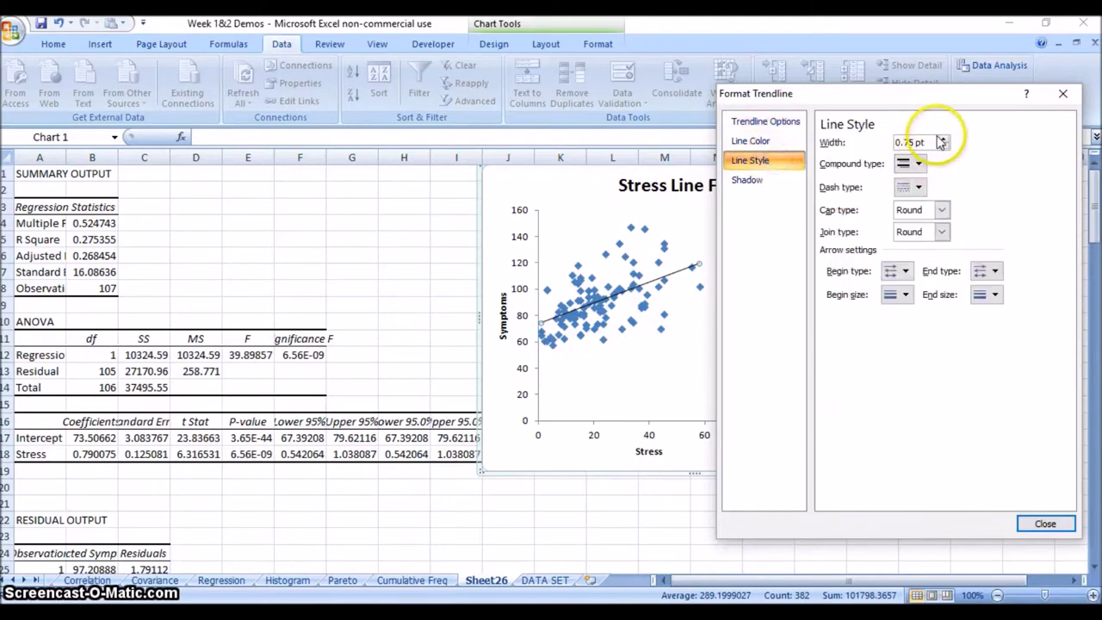
{"action": "left_click", "coordinate": [942, 140]}
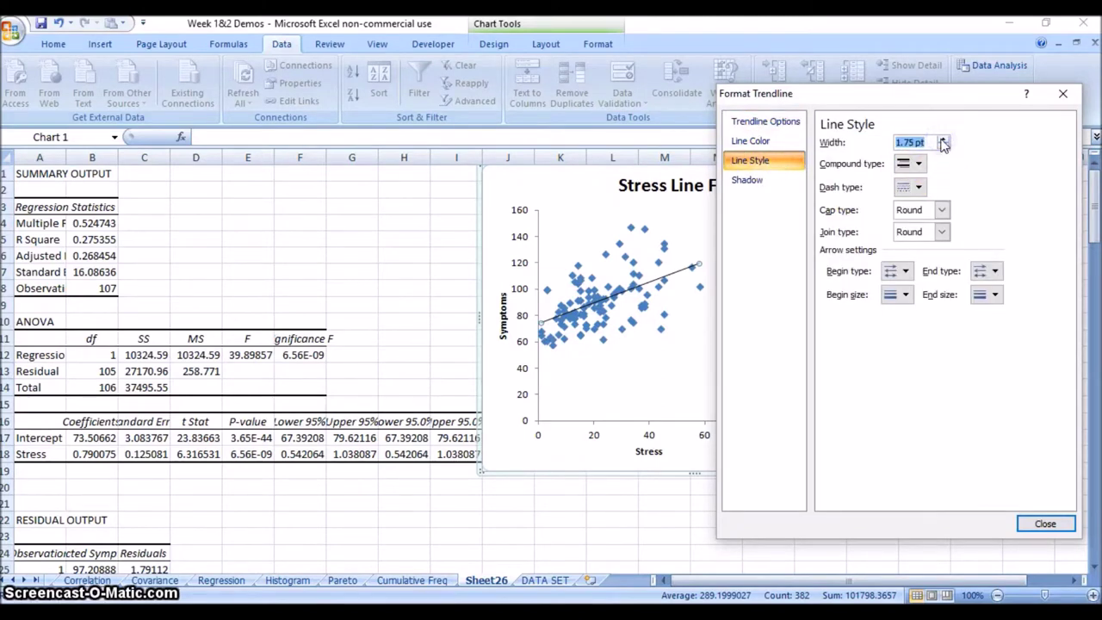
{"action": "left_click", "coordinate": [1042, 522]}
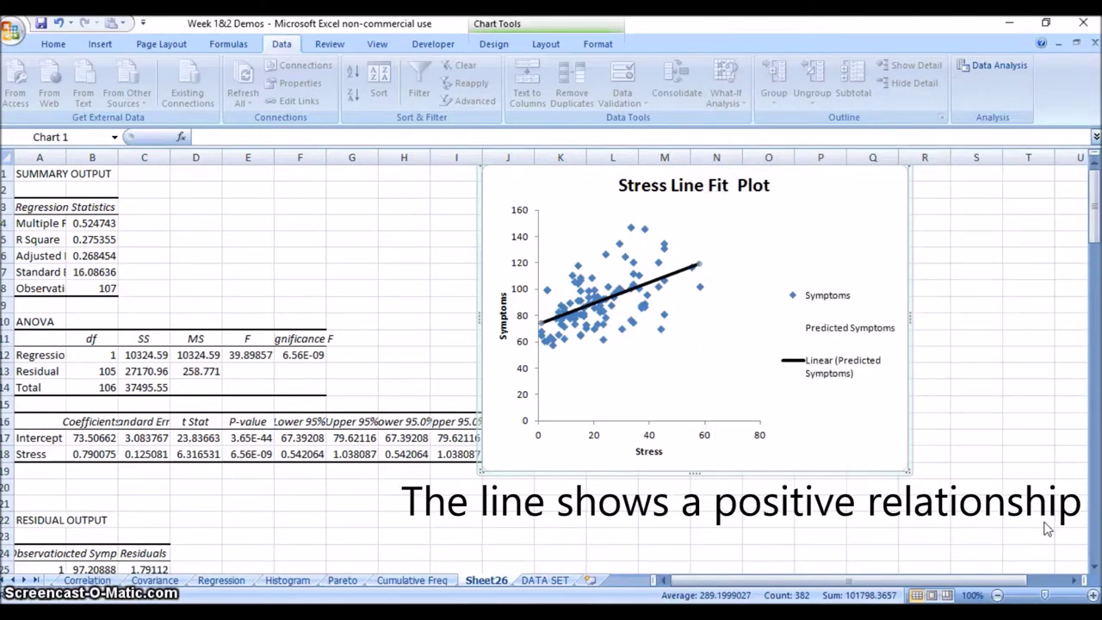
Delete the Predicted Symptoms legend entry, and remove the rest of the legend from the chart
{"action": "left_click", "coordinate": [841, 334]}
{"action": "left_click", "coordinate": [841, 334]}
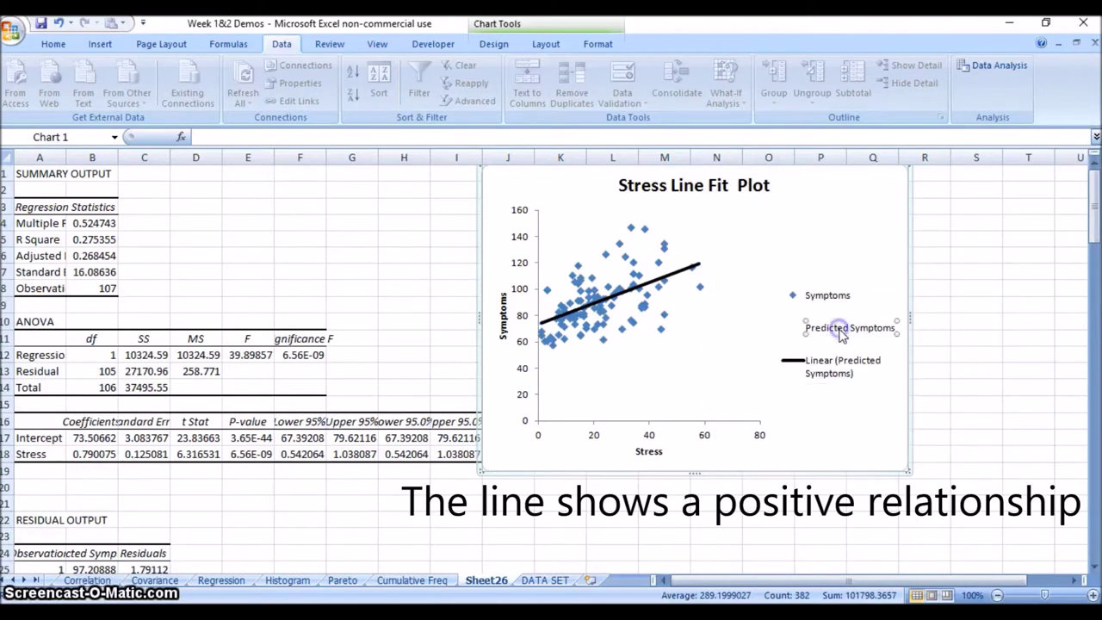
{"action": "key", "text": "Delete"}
{"action": "left_click", "coordinate": [819, 353]}
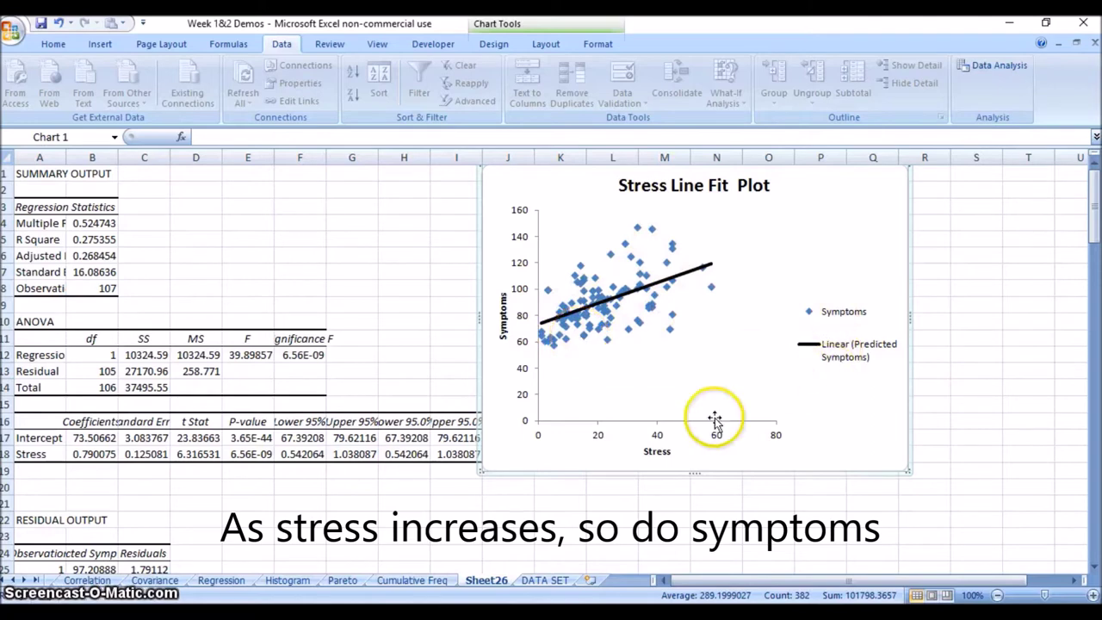
{"action": "left_click", "coordinate": [841, 349]}
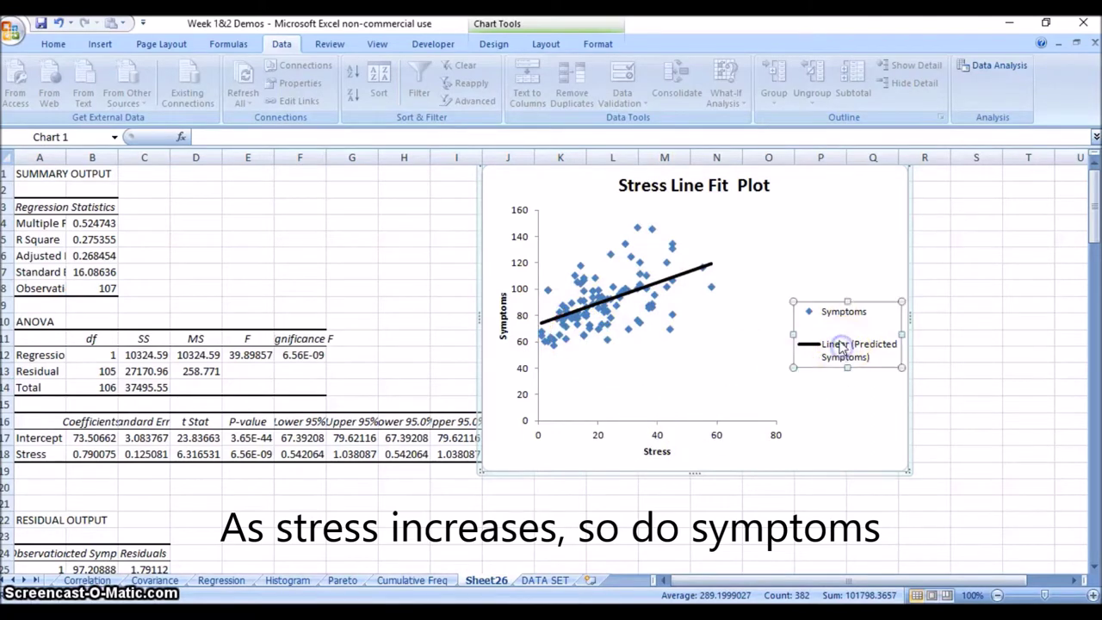
{"action": "key", "text": "Delete"}
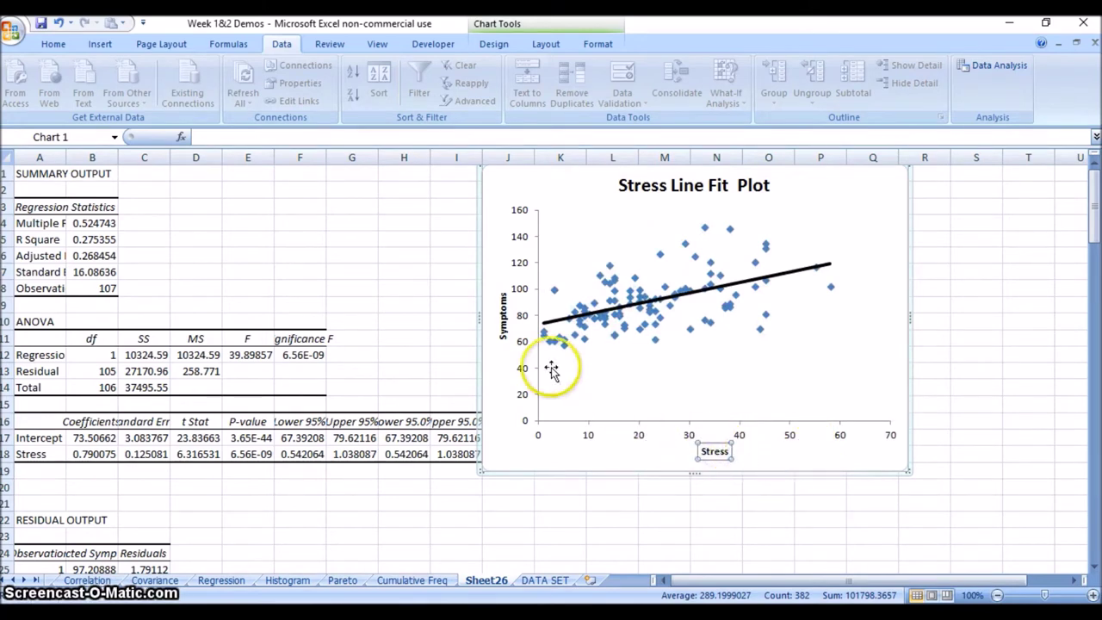
Replace the chart title with "The Relationship between Stress and Symptoms"
{"action": "left_click", "coordinate": [504, 317]}
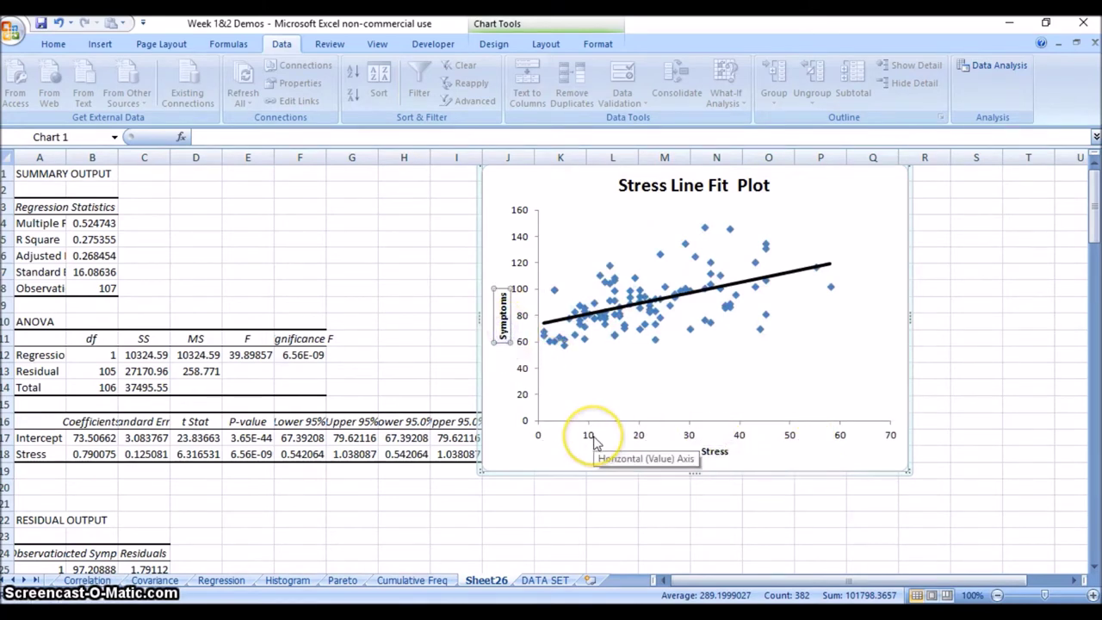
{"action": "left_click", "coordinate": [711, 188]}
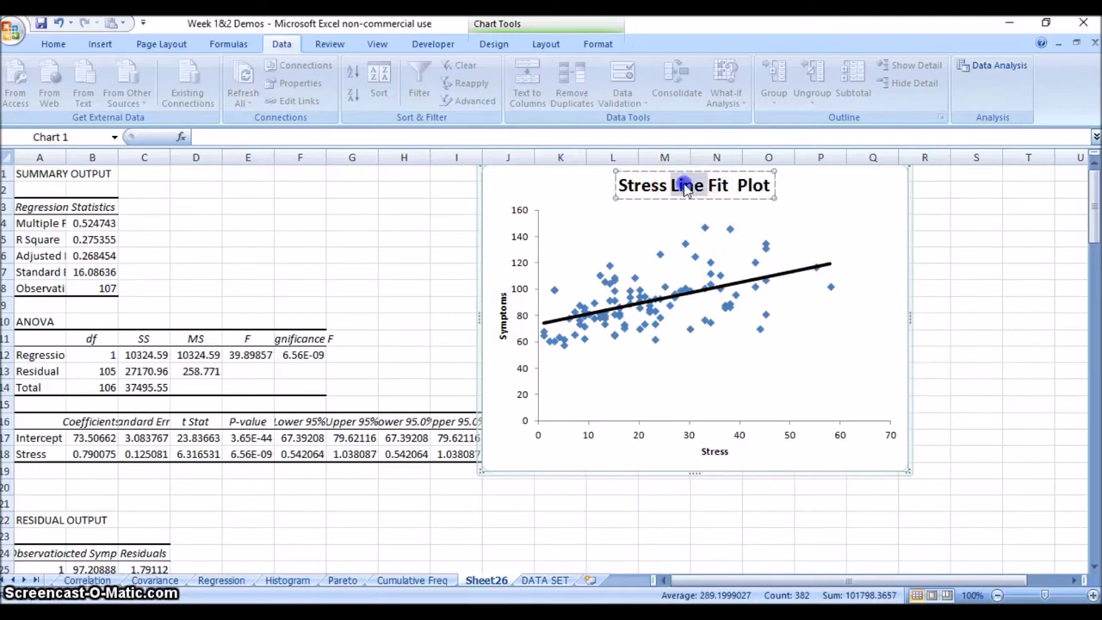
{"action": "left_click", "coordinate": [684, 188]}
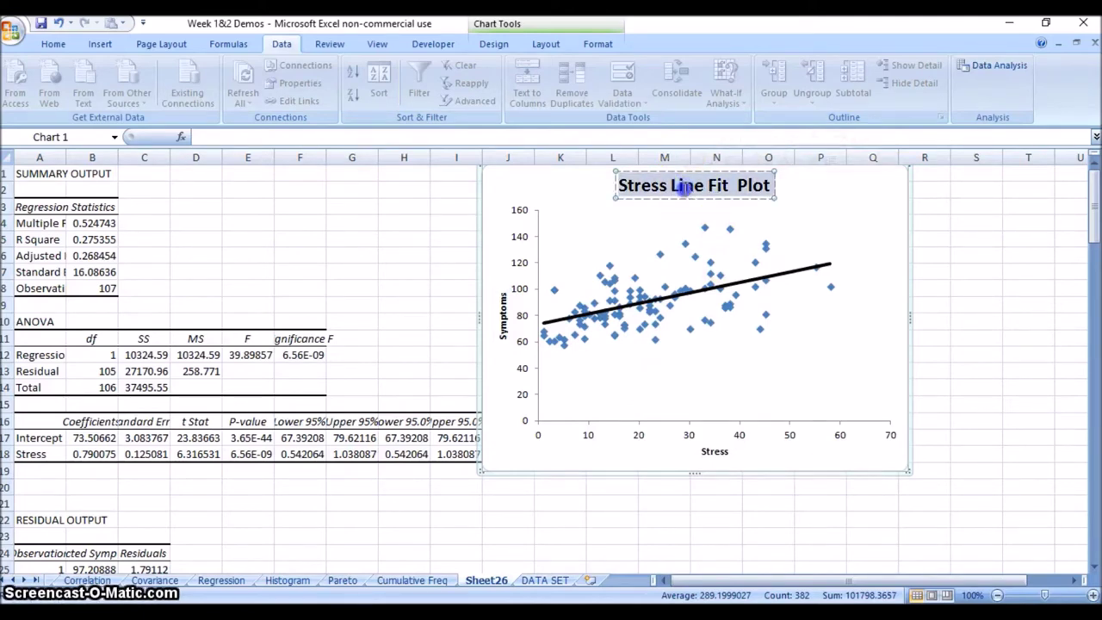
{"action": "type", "text": "Relative"}
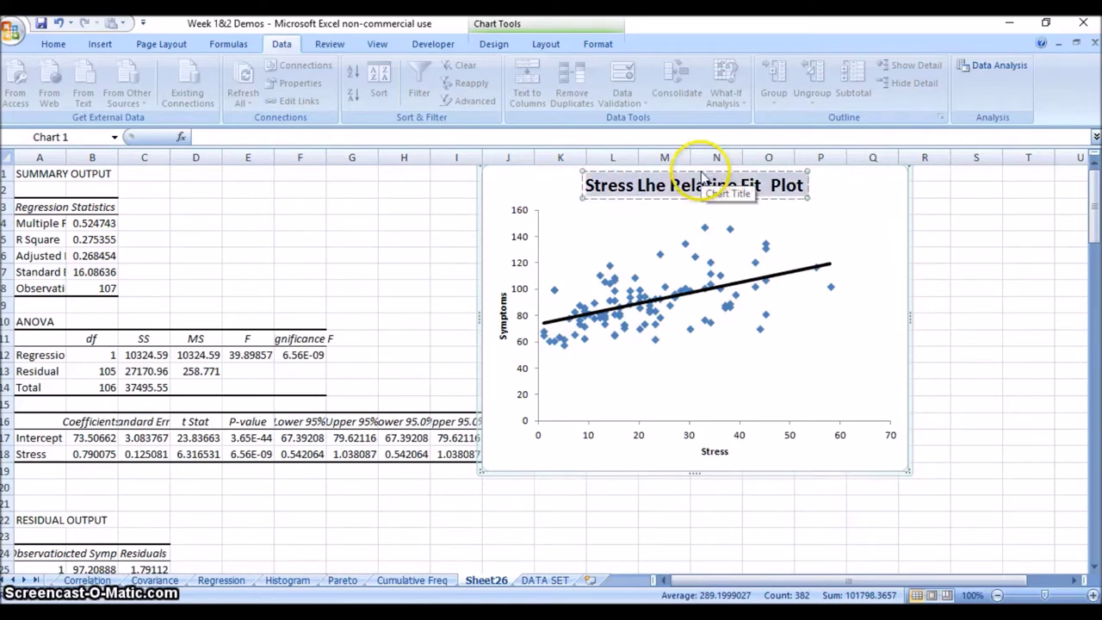
{"action": "key", "text": "ctrl+a"}
{"action": "type", "text": "The Relationship"}
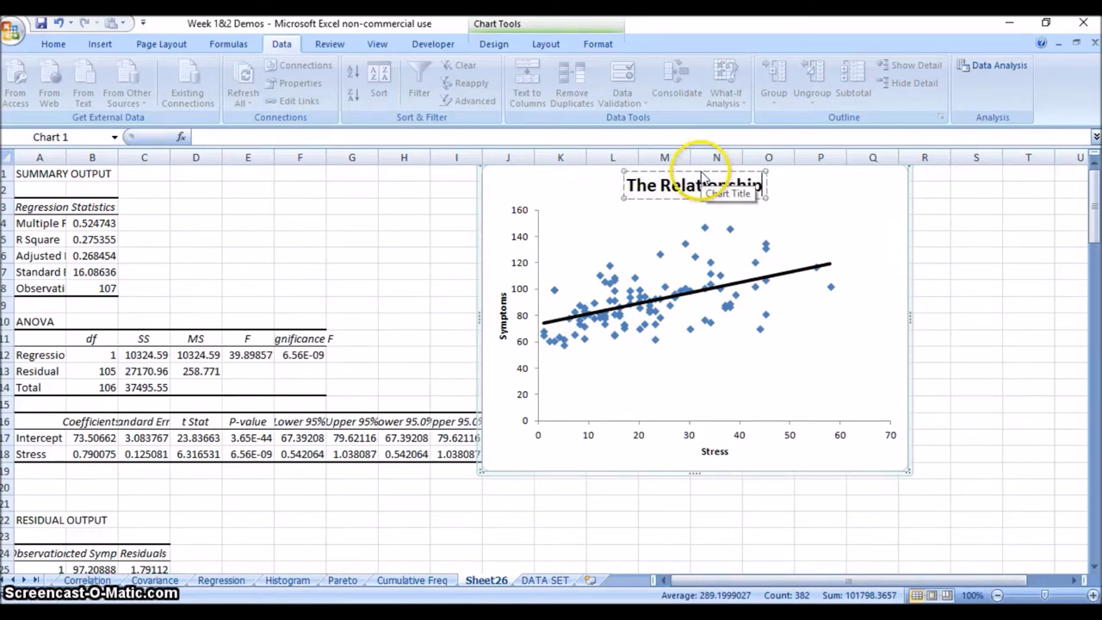
{"action": "type", "text": " between Stress and Symptoms"}
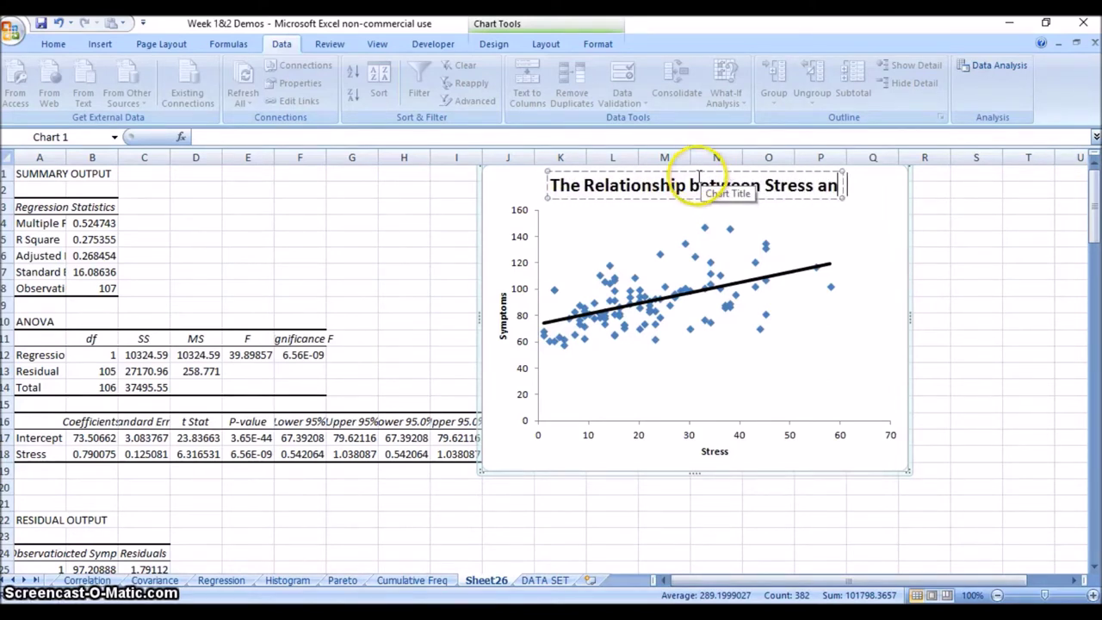
{"action": "left_click", "coordinate": [994, 224]}
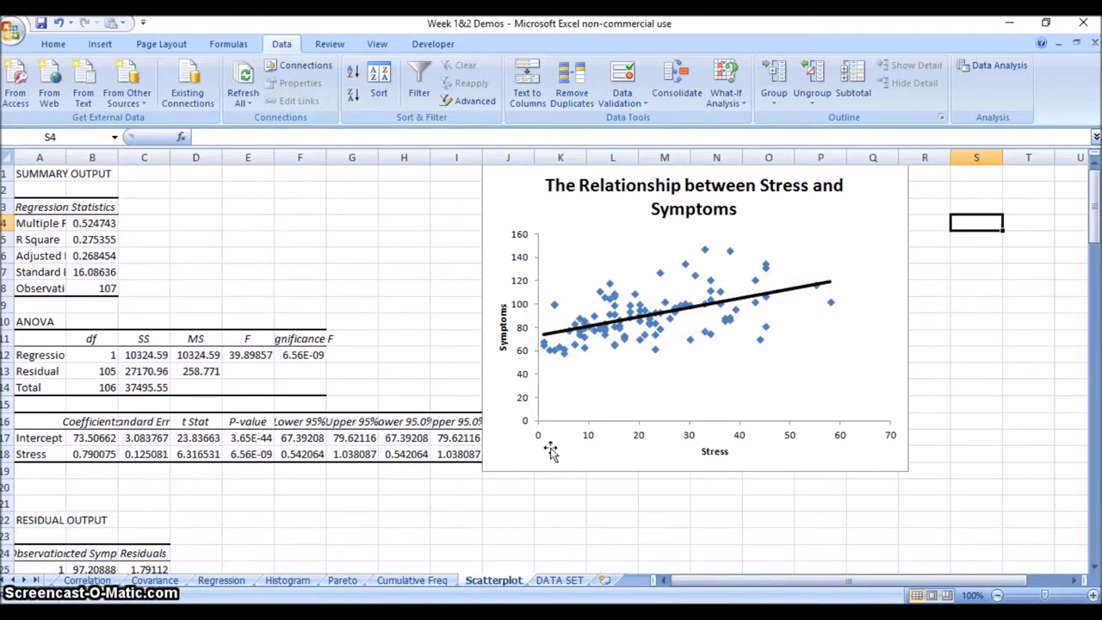
Insert a markers-only scatter chart from the Stress and Symptoms columns, B1:C108, on the DATA SET sheet
{"action": "left_click", "coordinate": [559, 581]}
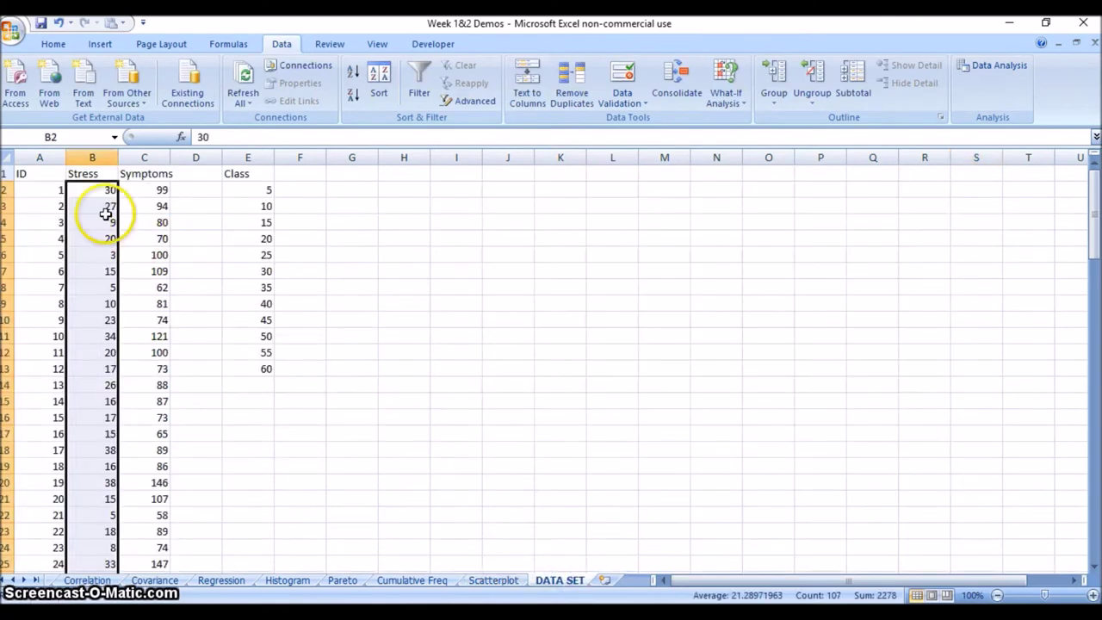
{"action": "key", "text": "Right"}
{"action": "left_click_drag", "start_coordinate": [103, 176], "coordinate": [151, 549]}
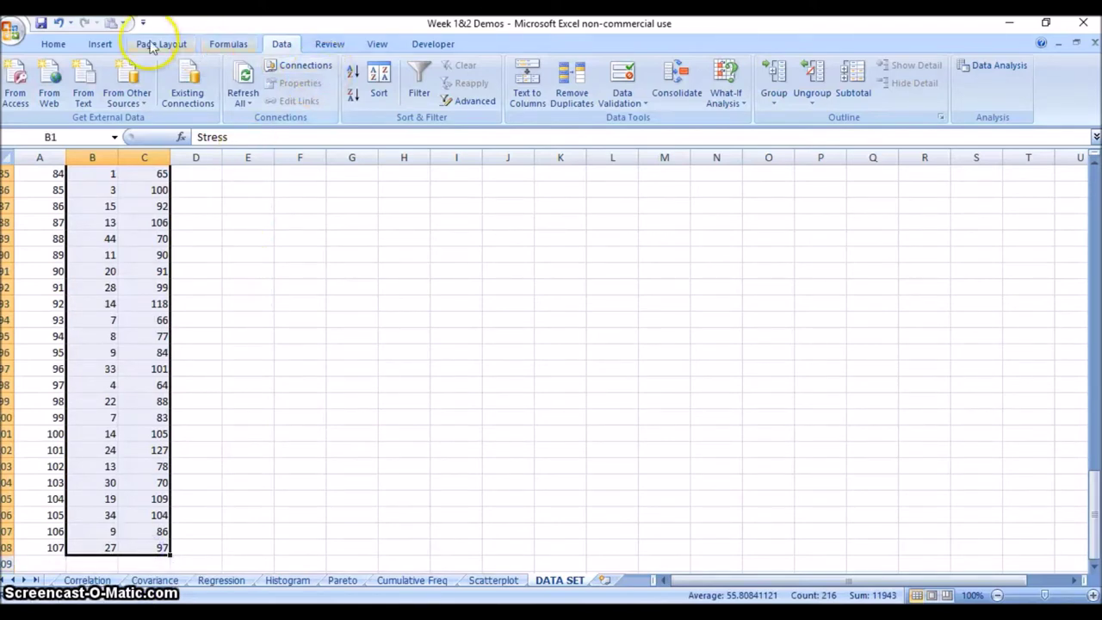
{"action": "left_click", "coordinate": [122, 45]}
{"action": "left_click", "coordinate": [429, 81]}
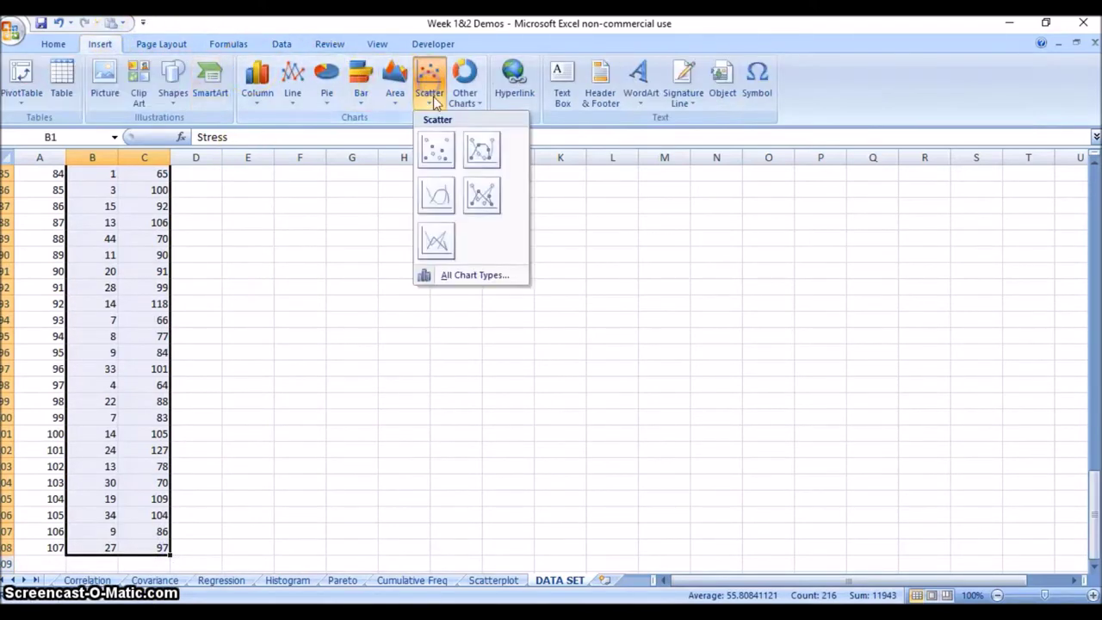
{"action": "left_click", "coordinate": [435, 142]}
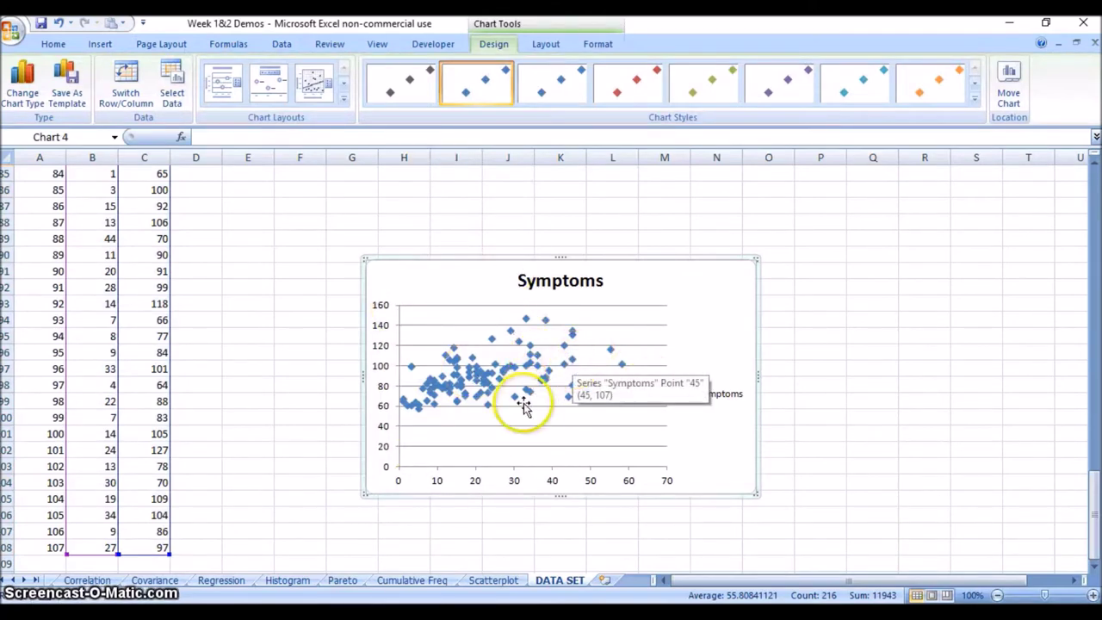
Apply the chart layout with axis titles, a linear trendline, its equation and R², and move the equation label beside the chart title
{"action": "left_click", "coordinate": [342, 98]}
{"action": "left_click", "coordinate": [314, 80]}
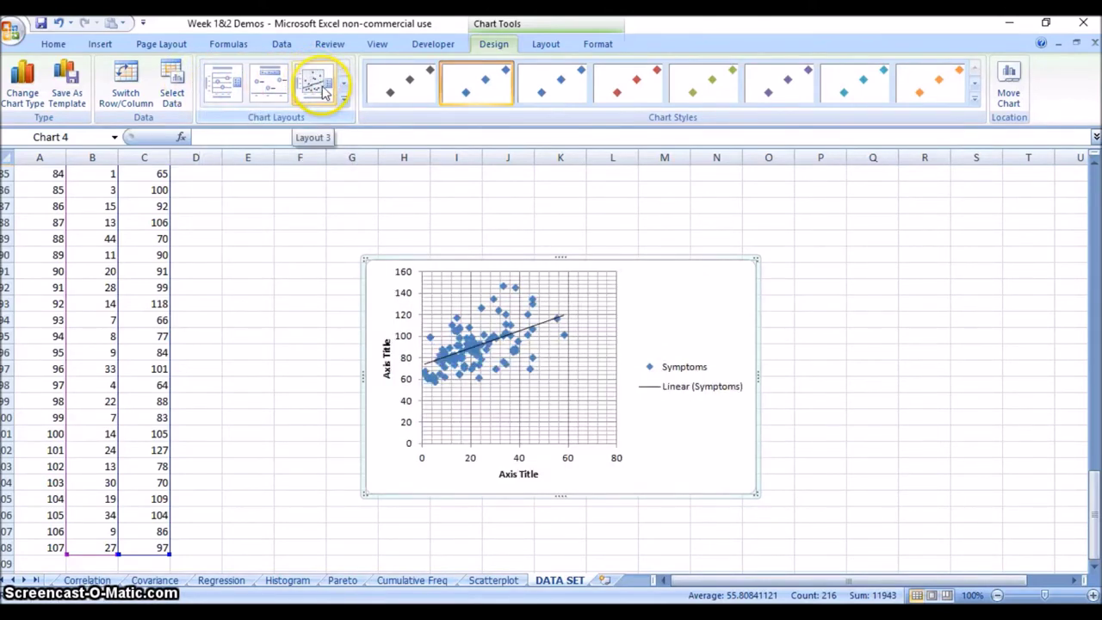
{"action": "left_click", "coordinate": [342, 97]}
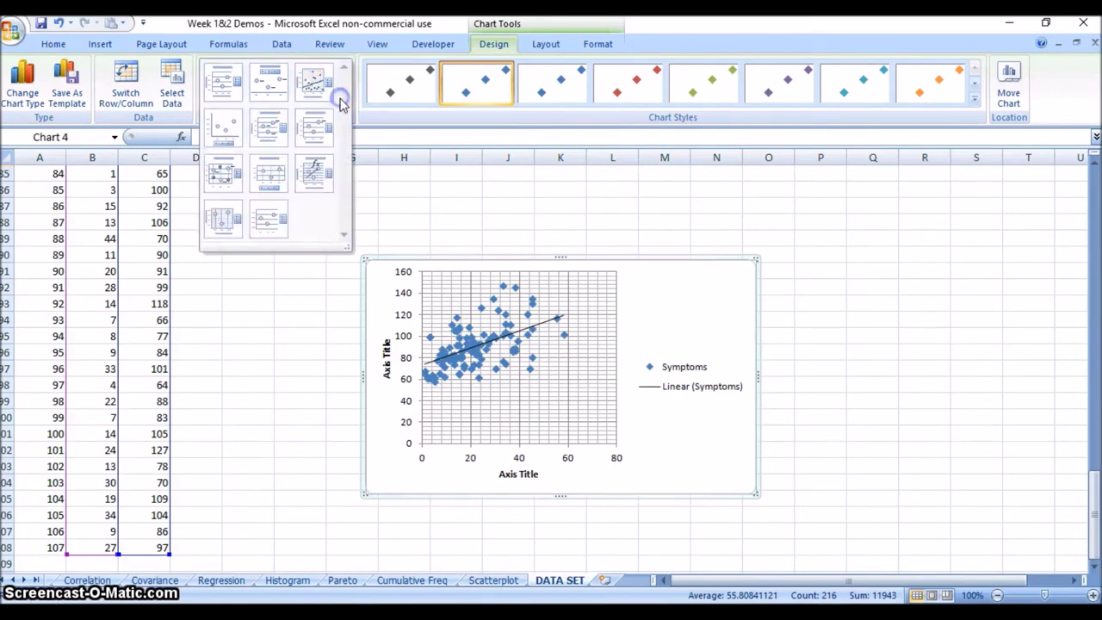
{"action": "left_click", "coordinate": [317, 176]}
{"action": "left_click", "coordinate": [534, 336]}
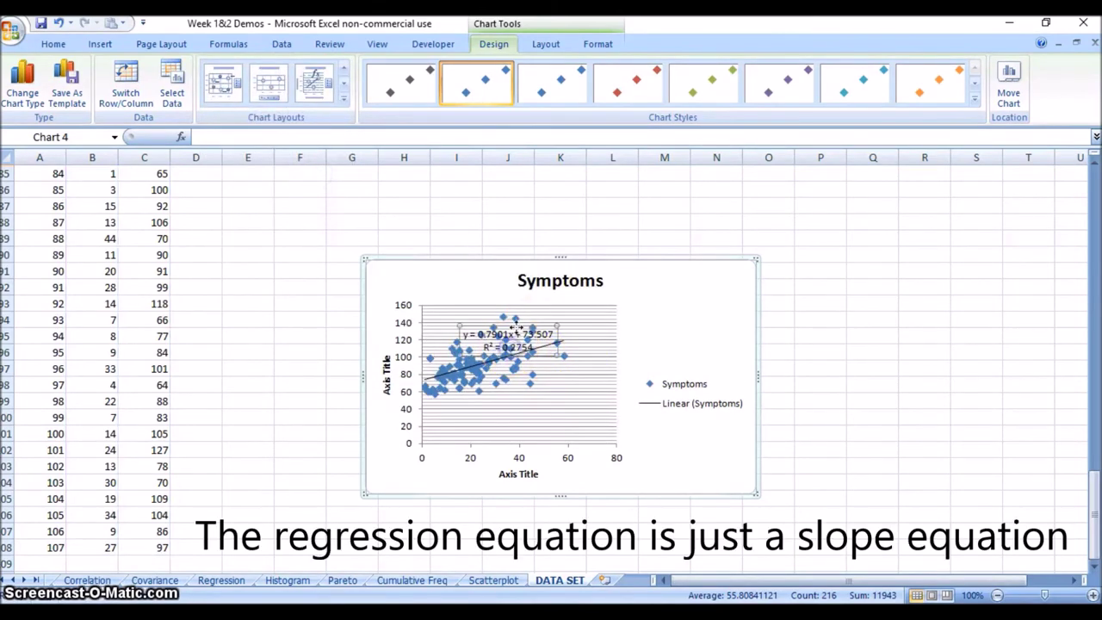
{"action": "left_click_drag", "start_coordinate": [687, 286], "coordinate": [692, 284]}
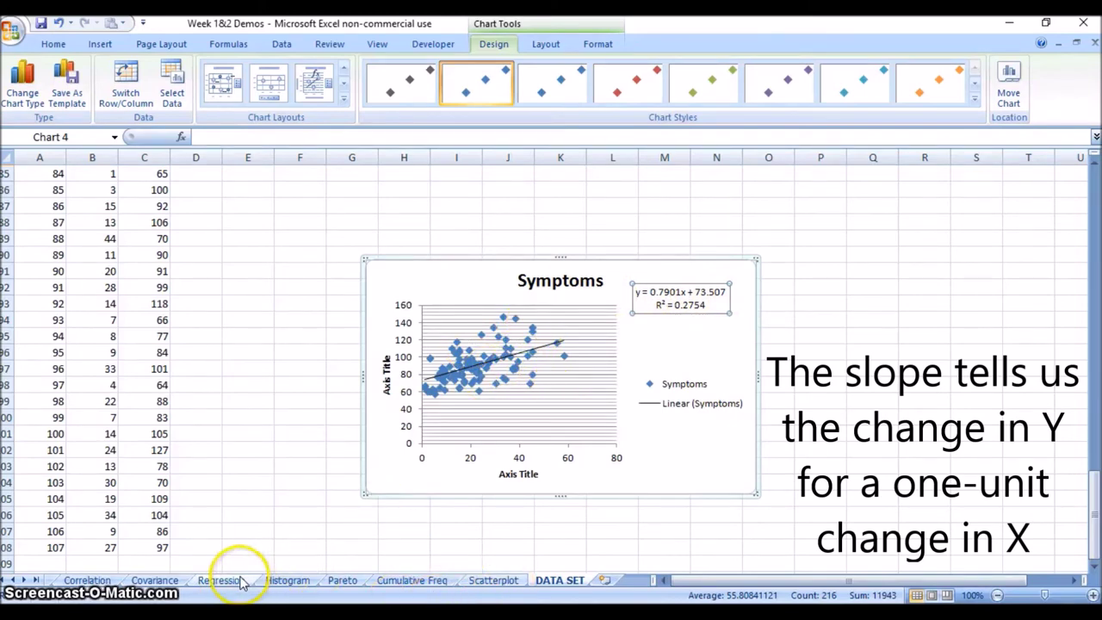
Examine the intercept and X Variable 1 coefficients on the Regression sheet against the trendline equation, and return to the DATA SET sheet
{"action": "left_click", "coordinate": [289, 579]}
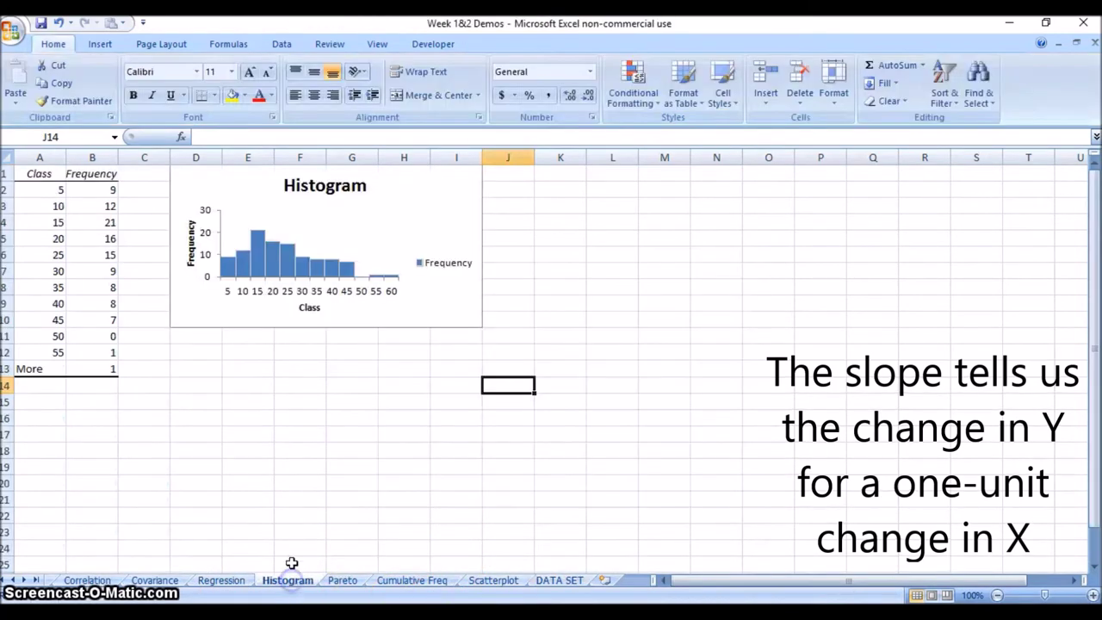
{"action": "left_click", "coordinate": [232, 581]}
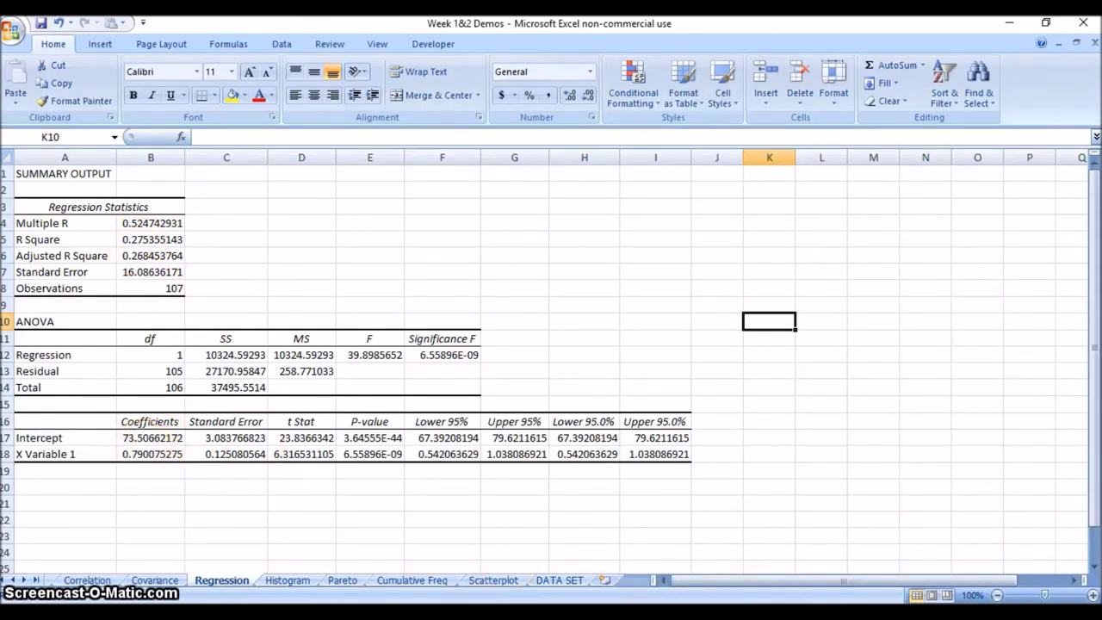
{"action": "left_click", "coordinate": [560, 579]}
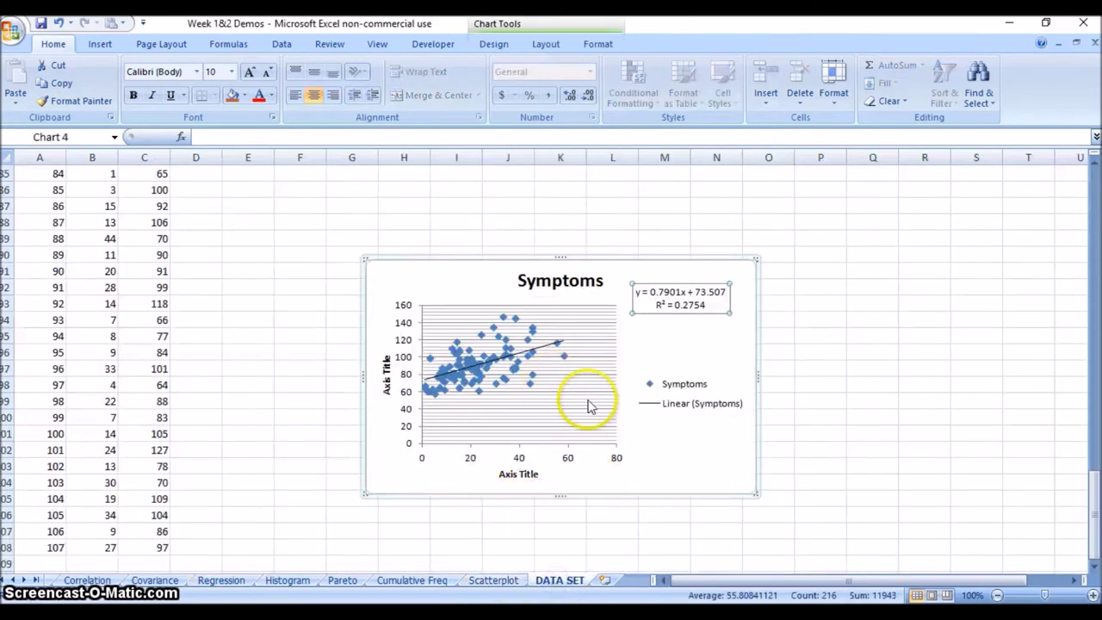
Title the chart's horizontal axis "Stress" and its vertical axis "Symptoms"
{"action": "left_click", "coordinate": [520, 474]}
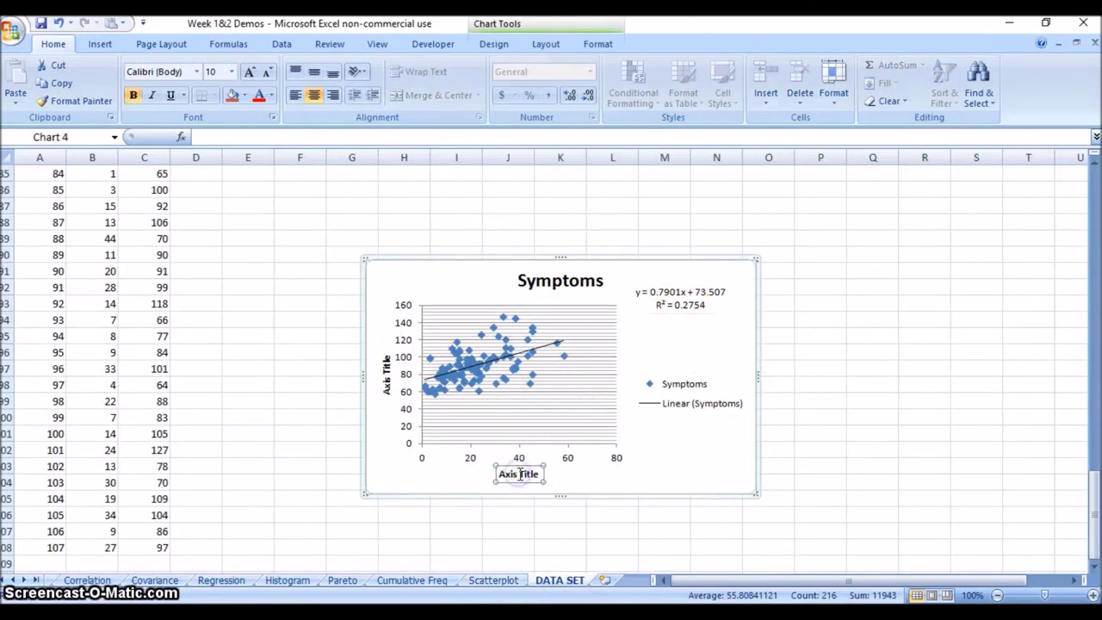
{"action": "left_click", "coordinate": [520, 476]}
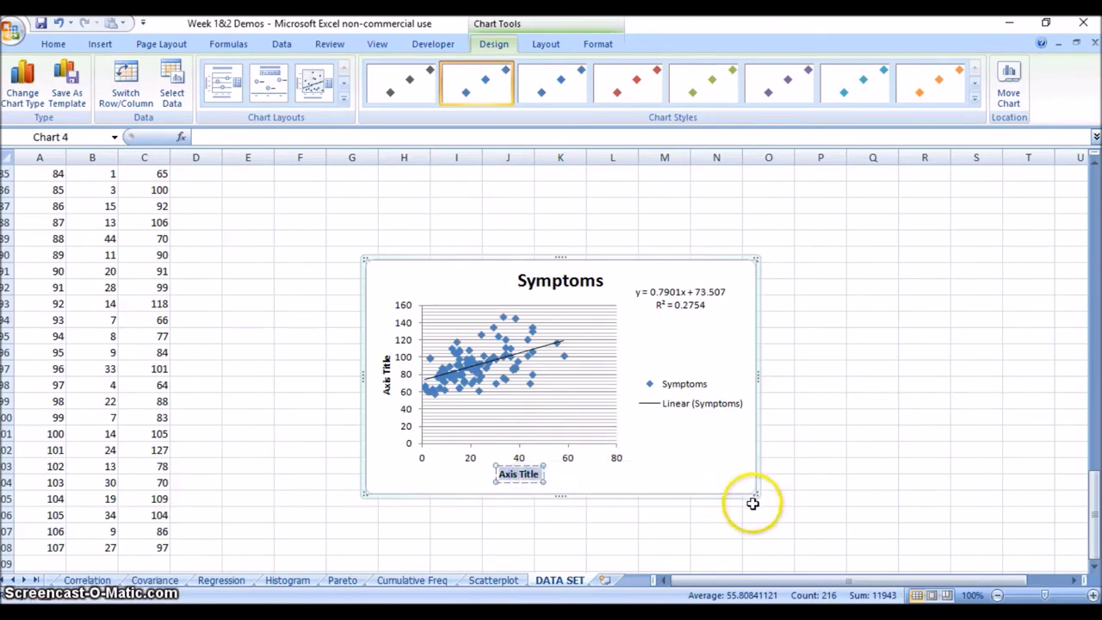
{"action": "type", "text": "Stress"}
{"action": "left_click", "coordinate": [384, 379]}
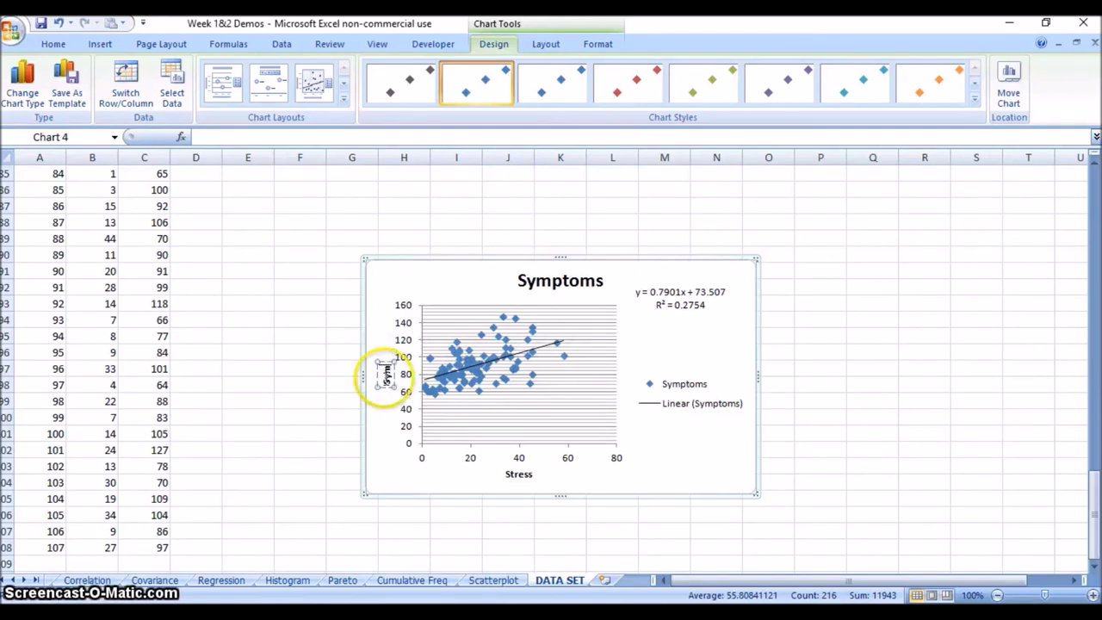
Delete the chart's legend, move the trendline equation label above the plot area beside the chart title, and deselect the chart
{"action": "left_click", "coordinate": [704, 404]}
{"action": "key", "text": "Delete"}
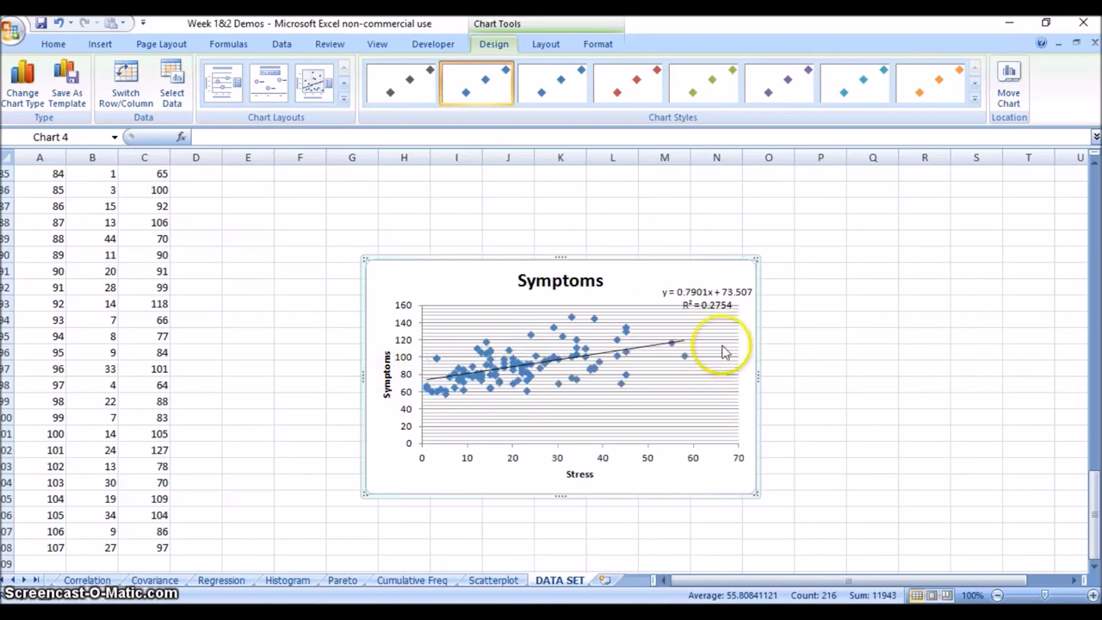
{"action": "left_click", "coordinate": [711, 287]}
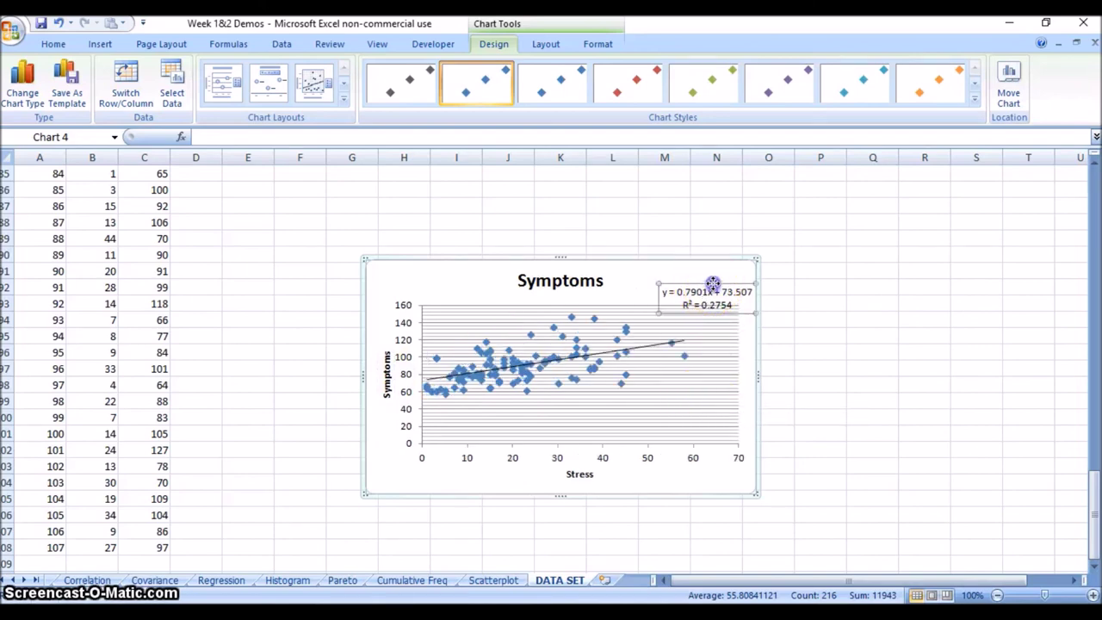
{"action": "left_click_drag", "start_coordinate": [697, 272], "coordinate": [699, 274]}
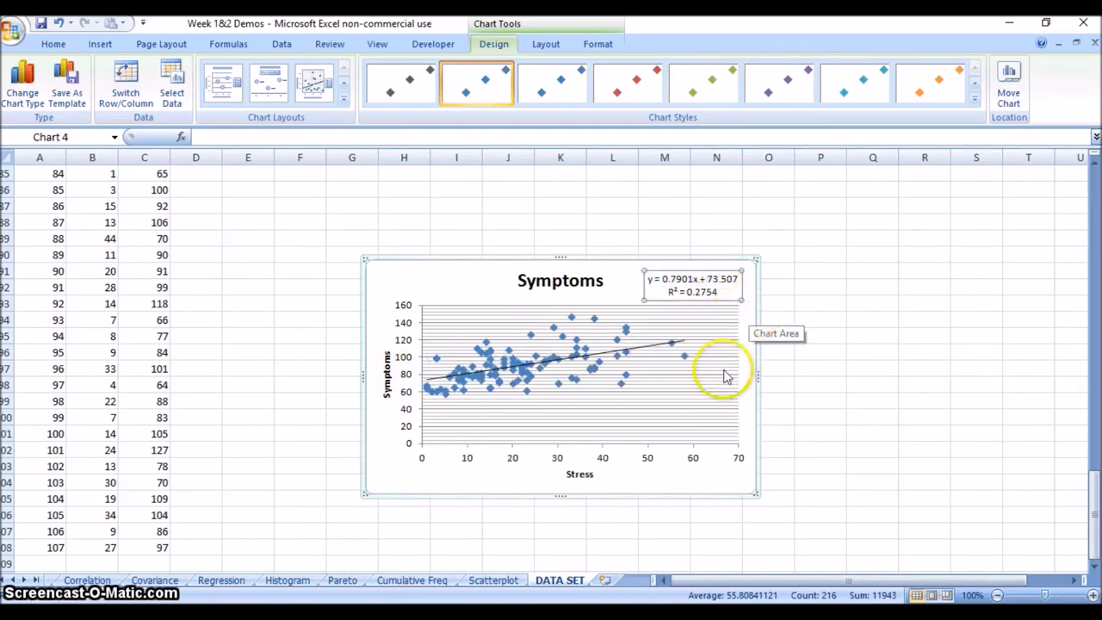
{"action": "left_click", "coordinate": [570, 278]}
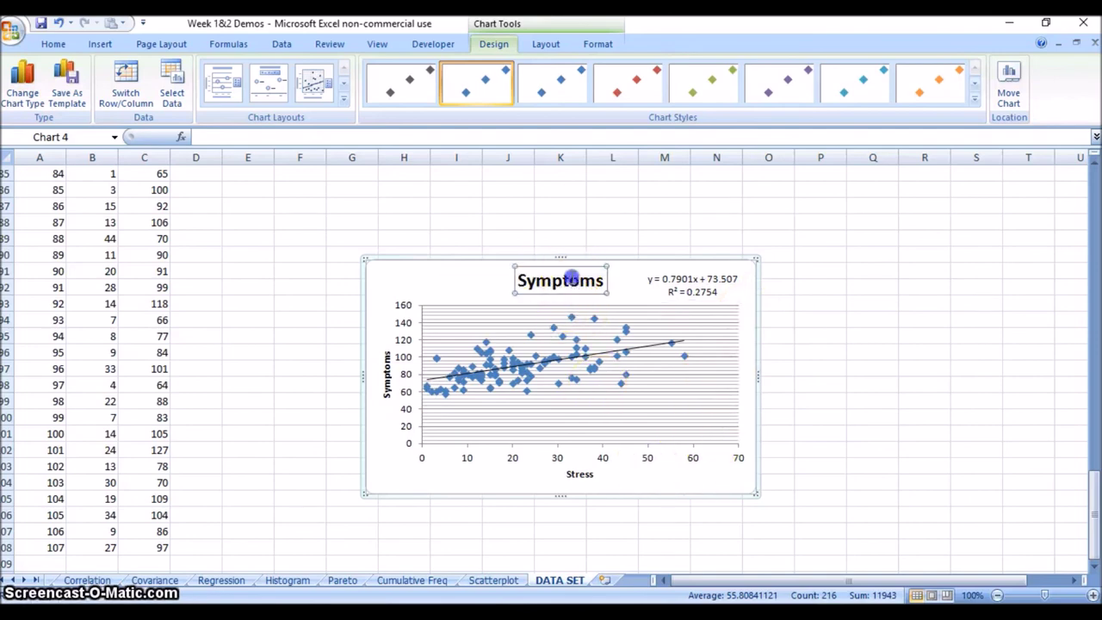
{"action": "left_click", "coordinate": [874, 333]}
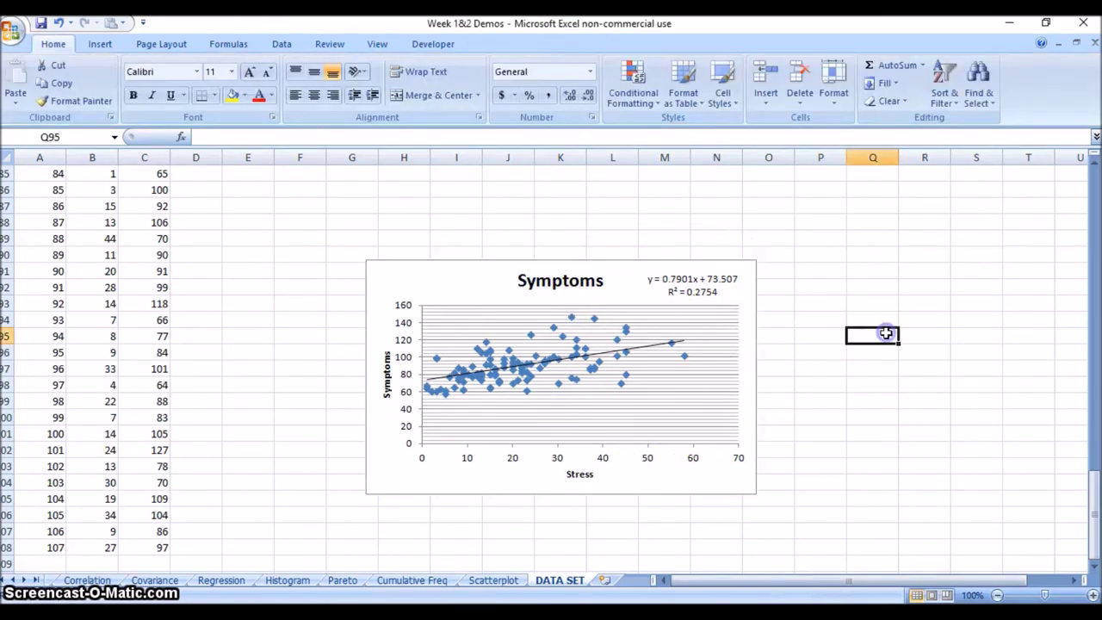